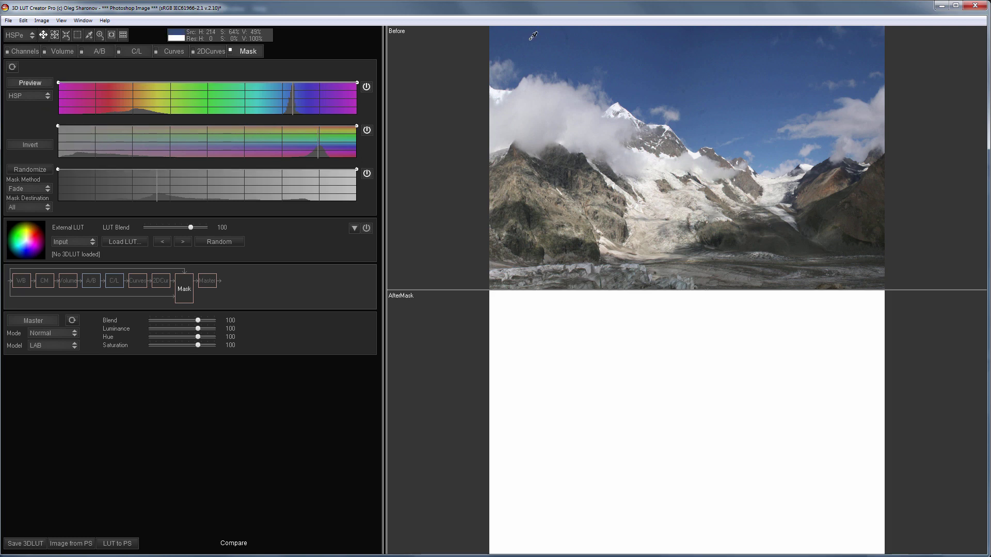
- Mask the sky by sampling its blue tones, and soften the mask's transitions in the saturation and brightness ranges
left_click_drag(531, 39, 750, 167)
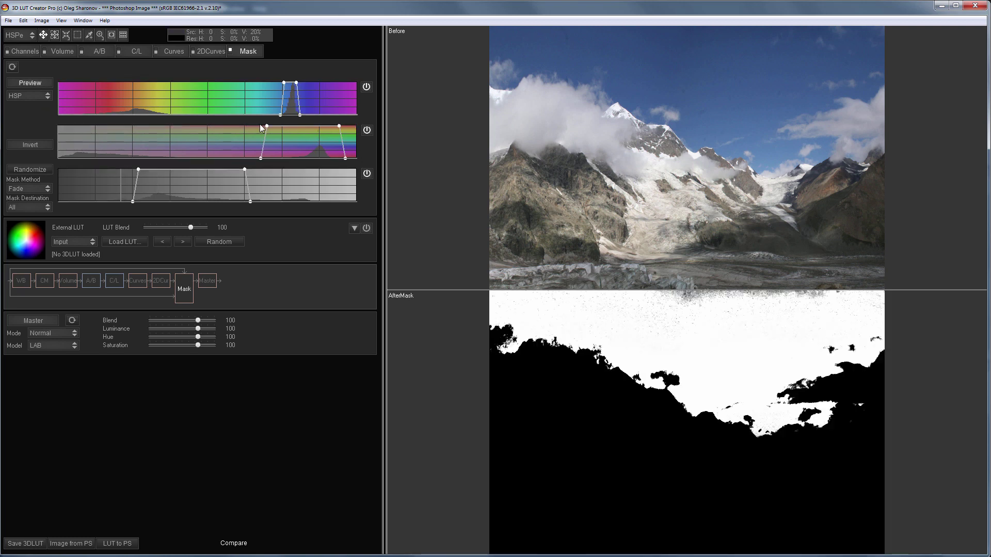
left_click_drag(261, 157, 227, 158)
left_click_drag(266, 126, 282, 127)
left_click_drag(245, 169, 226, 169)
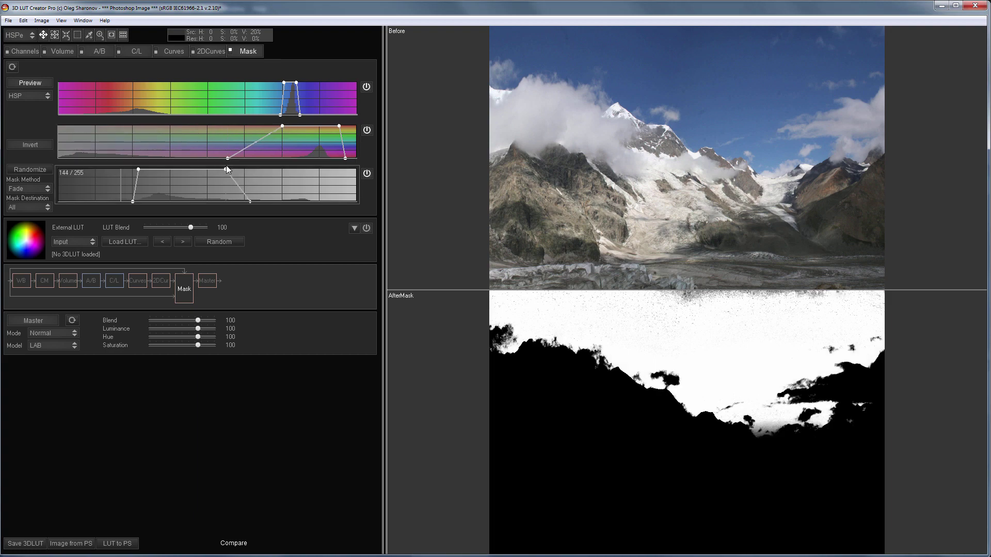
left_click_drag(250, 201, 276, 202)
left_click_drag(226, 169, 199, 168)
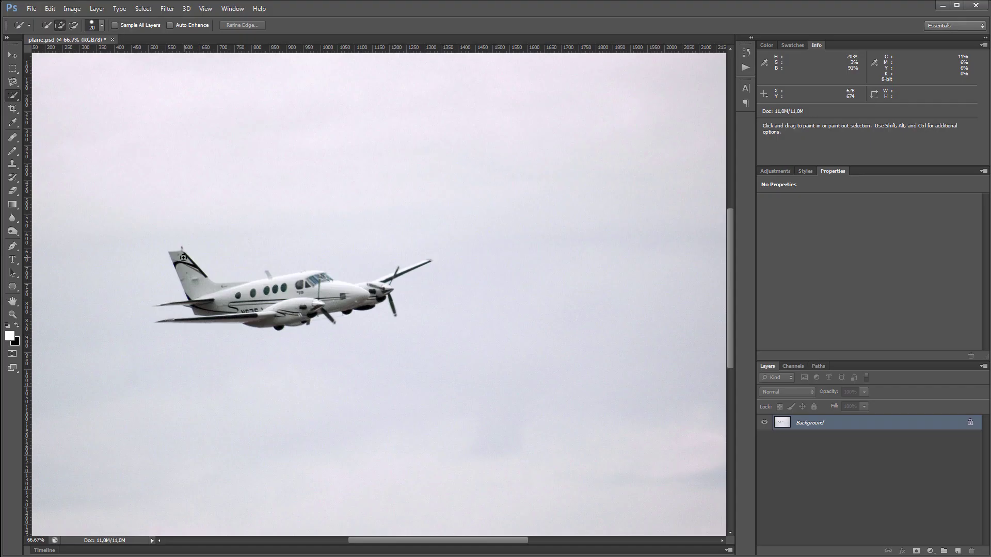
- Switch to Photoshop, select the plane with Quick Selection, and refine the selection edge around its propeller, wing and roof antenna
mouse_move(191, 289)
left_mouse_down()
mouse_move(367, 298)
mouse_move(384, 286)
mouse_move(273, 281)
mouse_move(301, 284)
mouse_move(278, 319)
mouse_move(223, 314)
left_mouse_up()
mouse_move(392, 302)
left_mouse_down()
mouse_move(383, 282)
mouse_move(429, 262)
mouse_move(390, 293)
left_mouse_up()
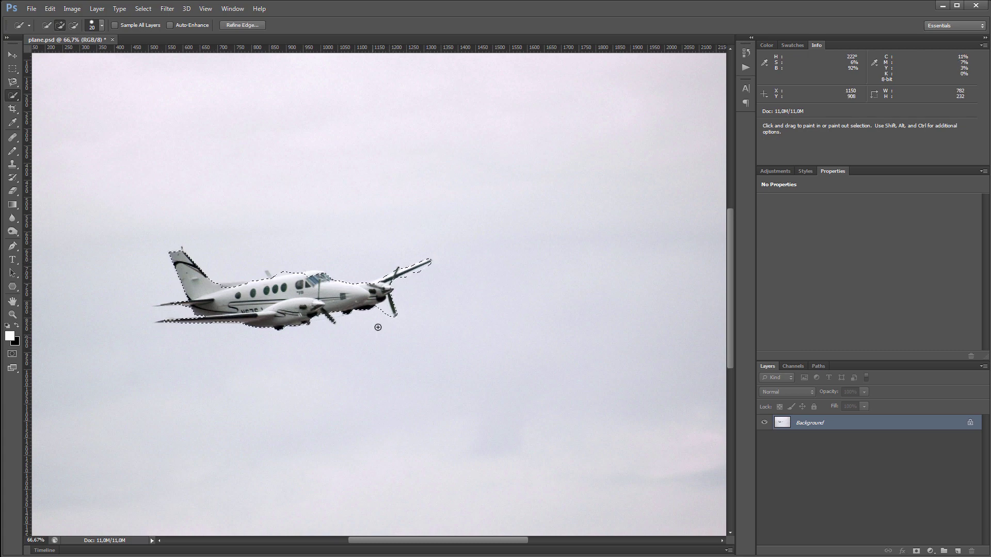
left_click(242, 25)
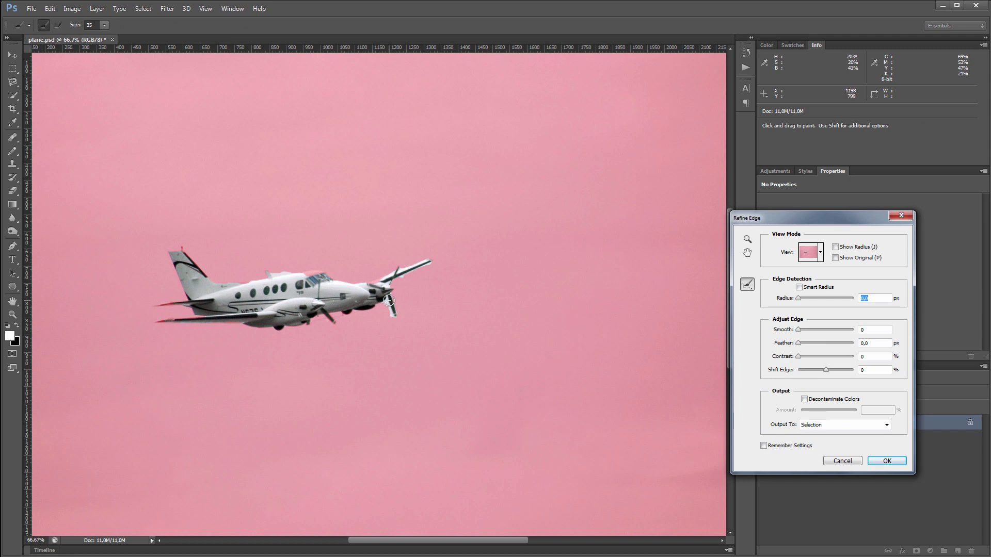
left_click_drag(385, 271, 426, 256)
left_click_drag(274, 271, 296, 266)
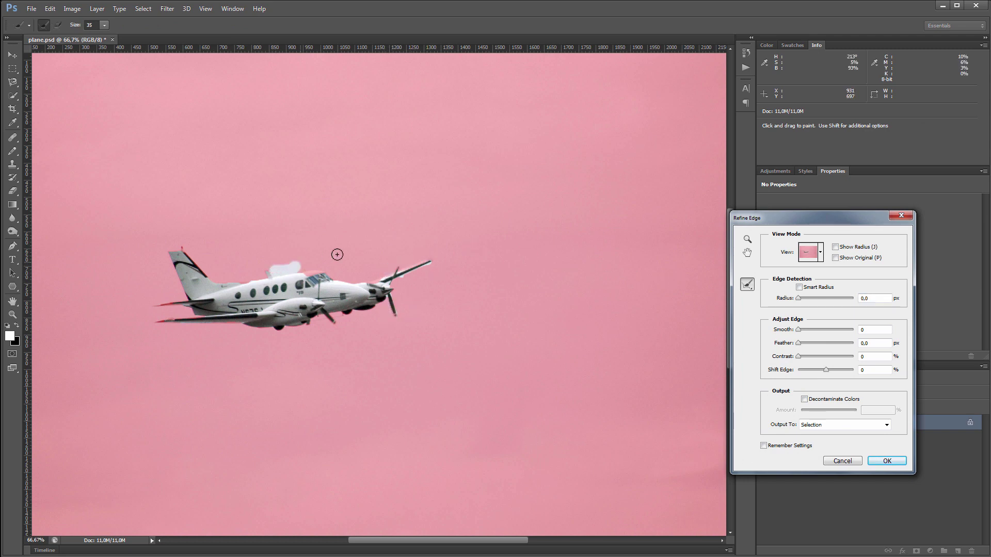
left_click(891, 460)
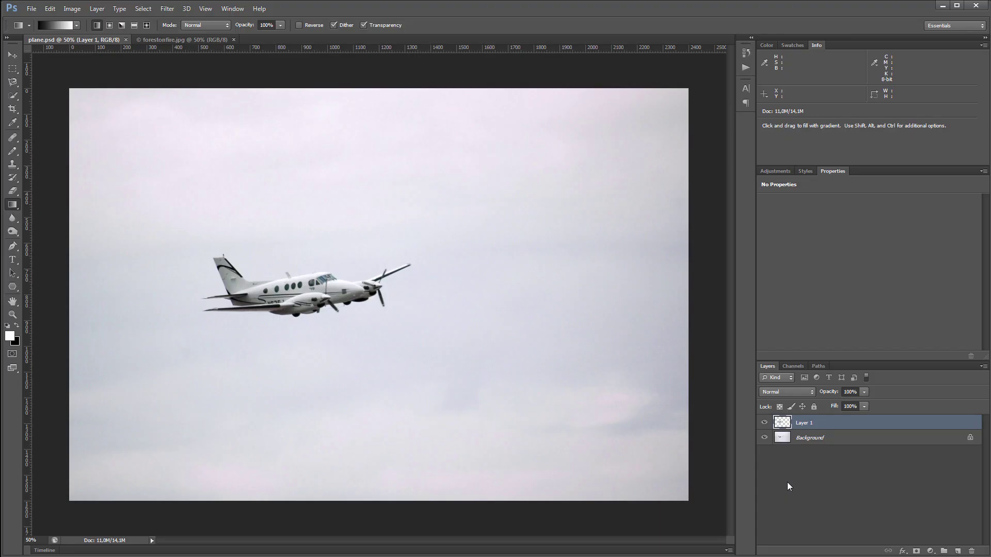
- Copy the cut-out plane from Layer 1 of plane.psd and paste it into forestonfire.jpg
left_click(180, 40)
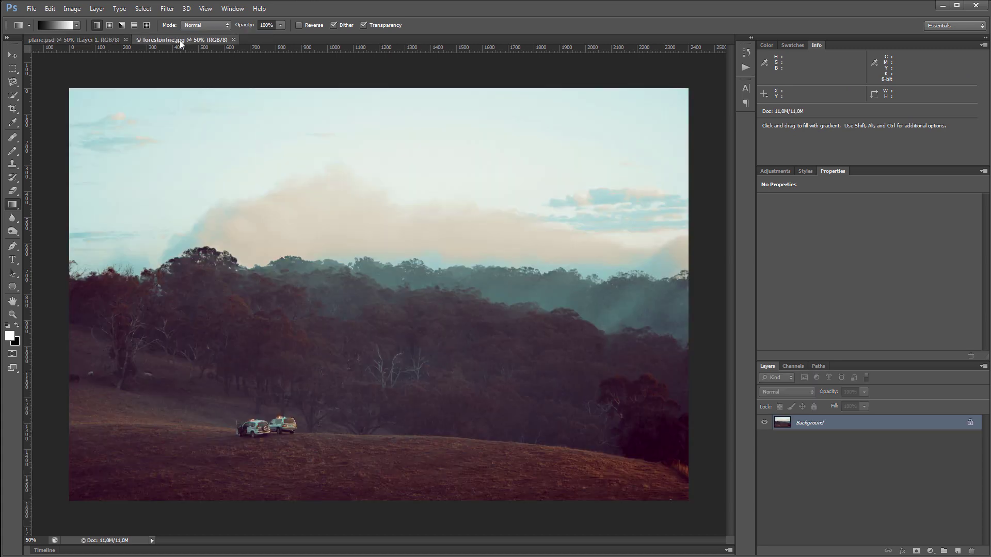
left_click(93, 38)
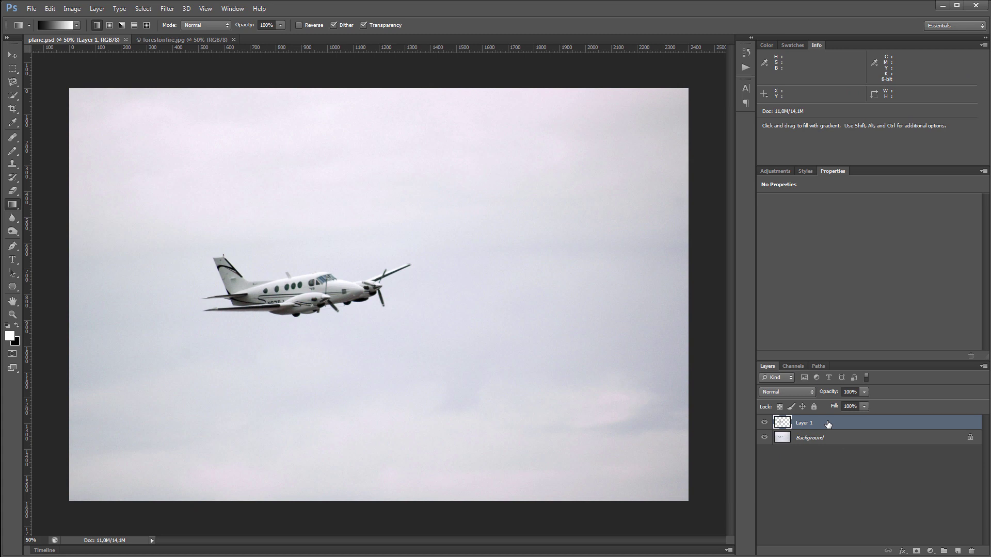
key("ctrl+a")
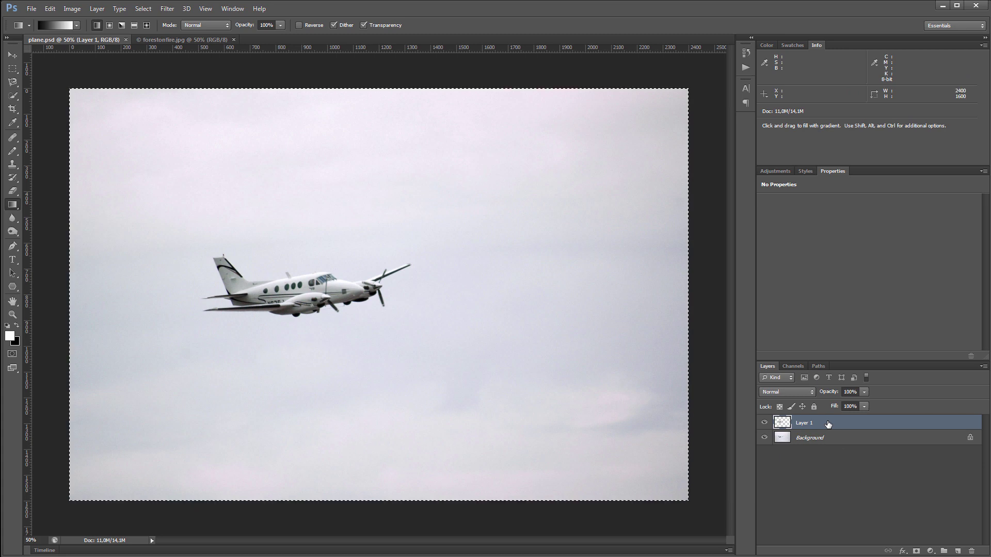
left_click(178, 39)
key("ctrl+v")
key("v")
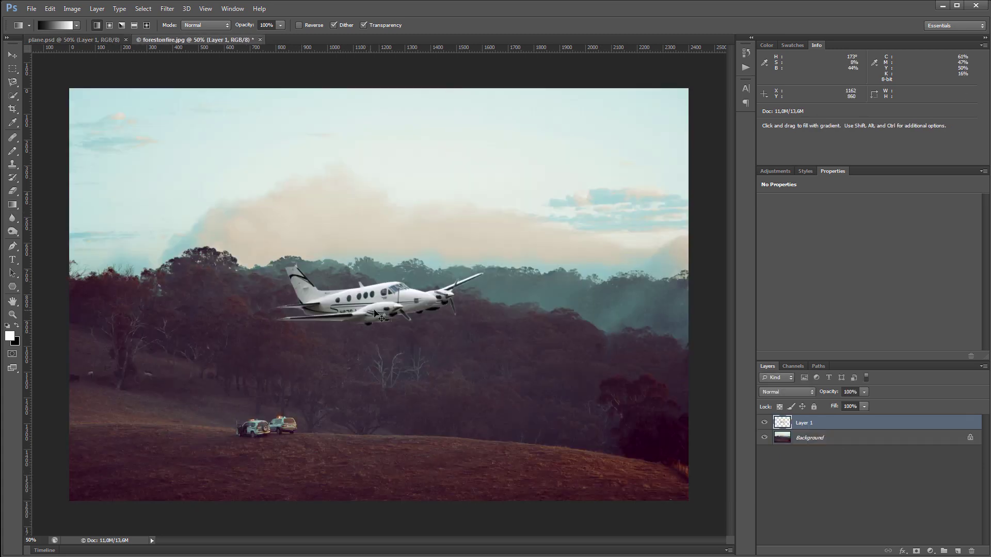
- Move the plane into the upper-left sky of the photo and scale it down
left_click_drag(370, 302, 182, 190)
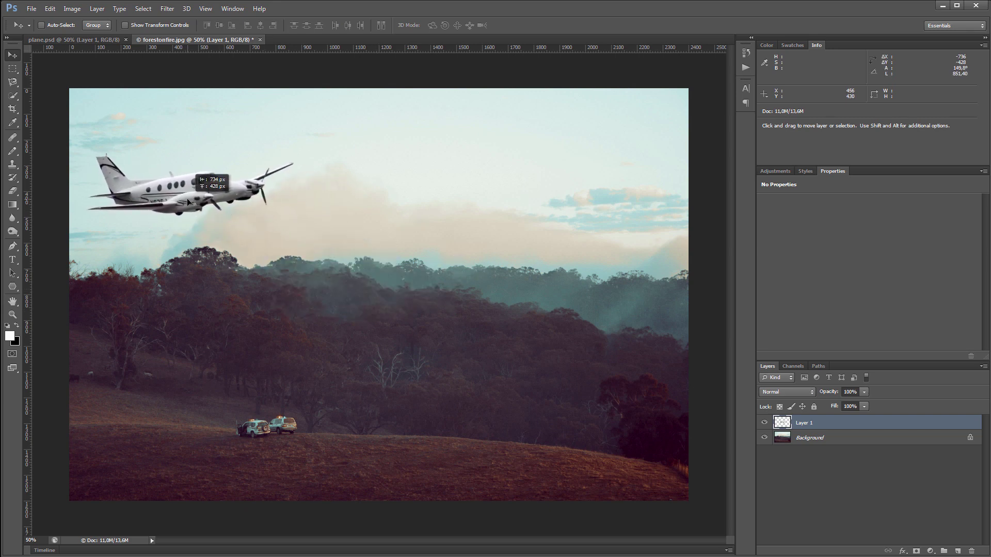
key("ctrl+t")
left_click_drag(294, 152, 216, 176)
key("Return")
left_click_drag(177, 201, 192, 180)
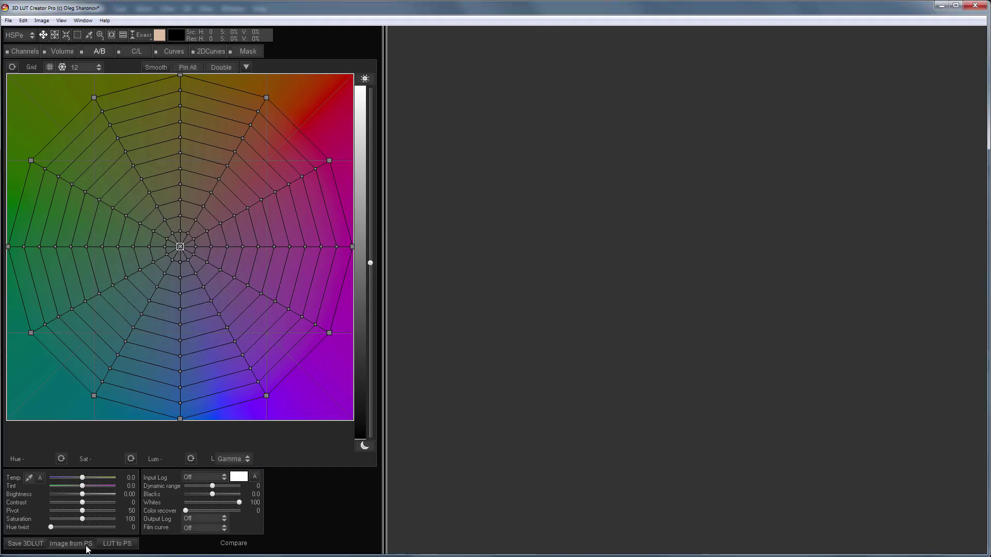
- Import the composite from Photoshop into 3D LUT Creator and try shifting the A/B grid's centre toward orange-red
left_click(87, 548)
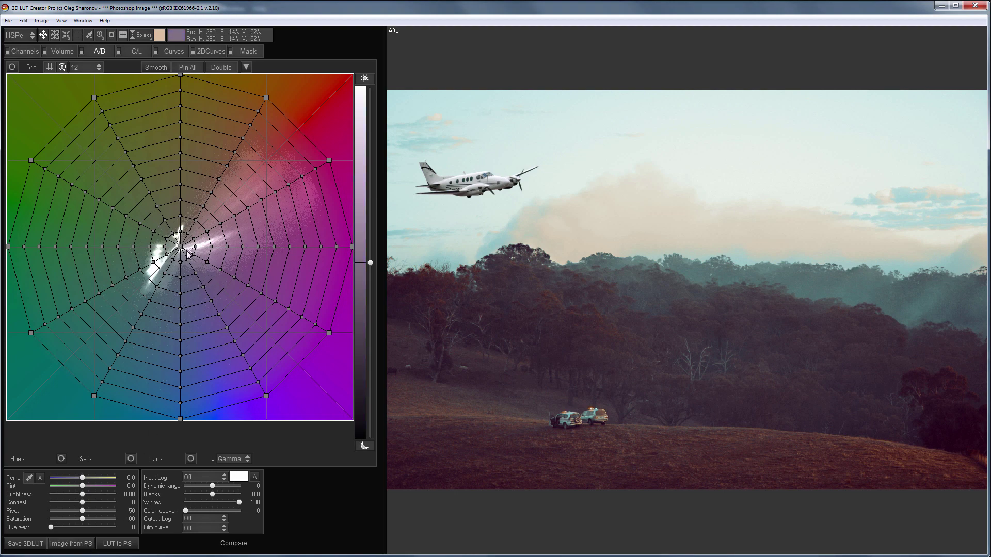
left_click_drag(181, 248, 228, 179)
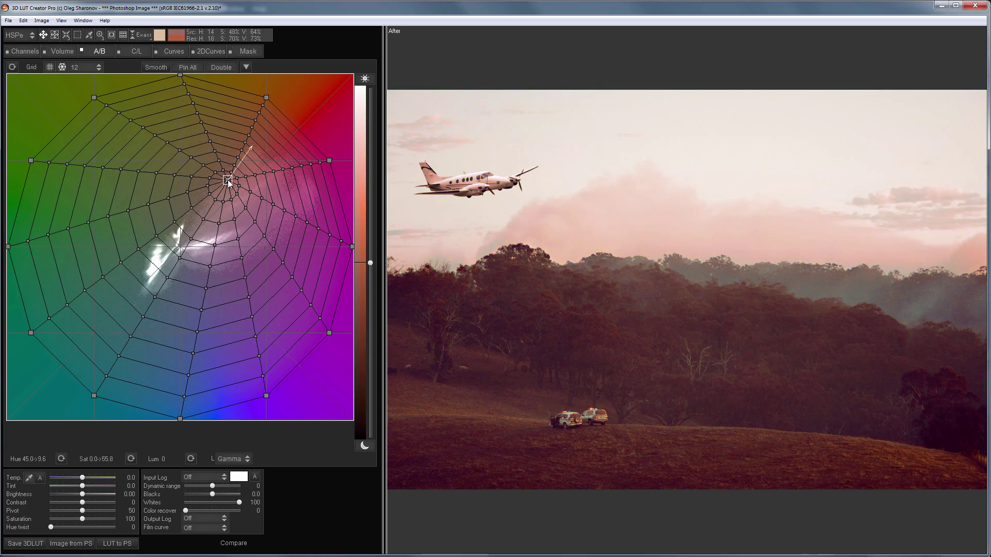
key("ctrl+z")
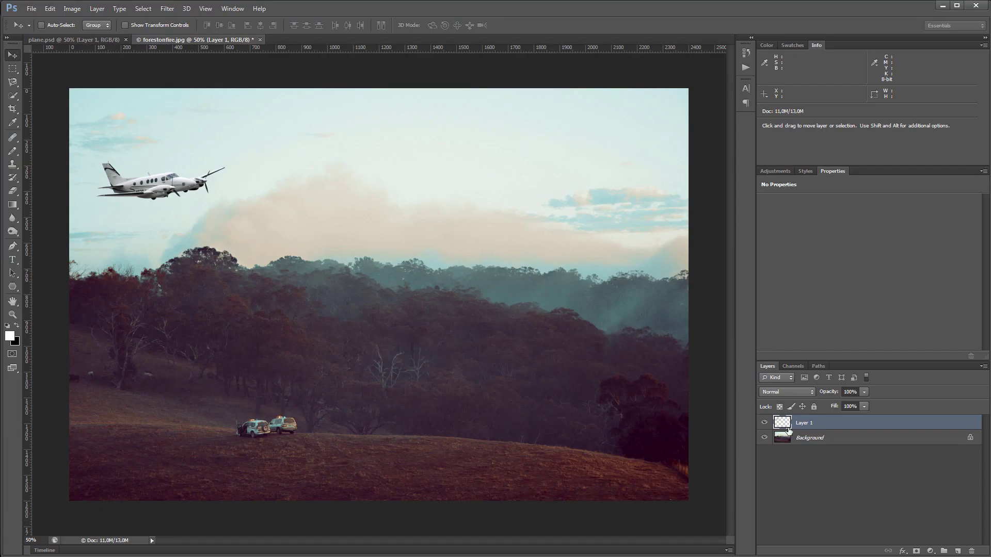
- Load the plane layer's outline as a selection in Photoshop and import the image into 3D LUT Creator again
left_click(782, 423, "ctrl")
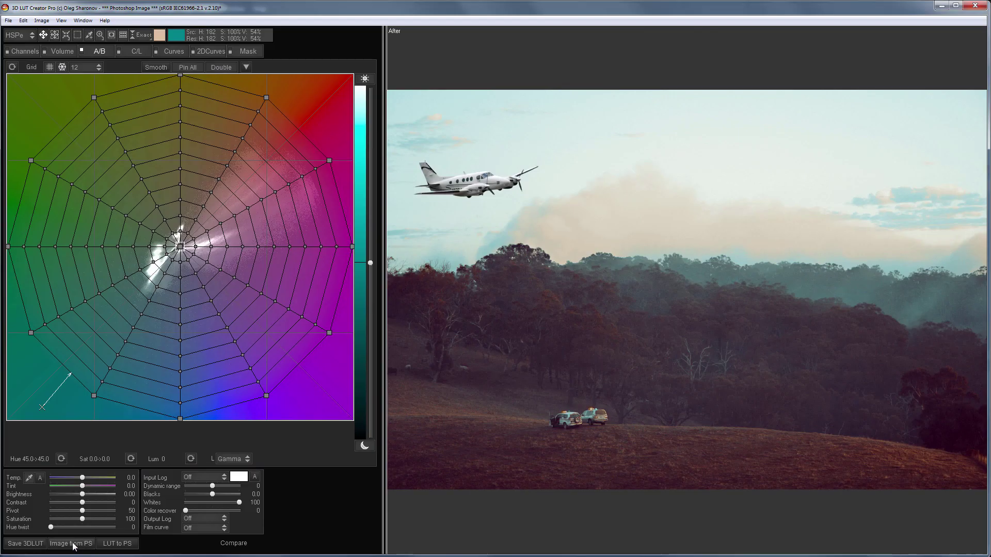
left_click(72, 543)
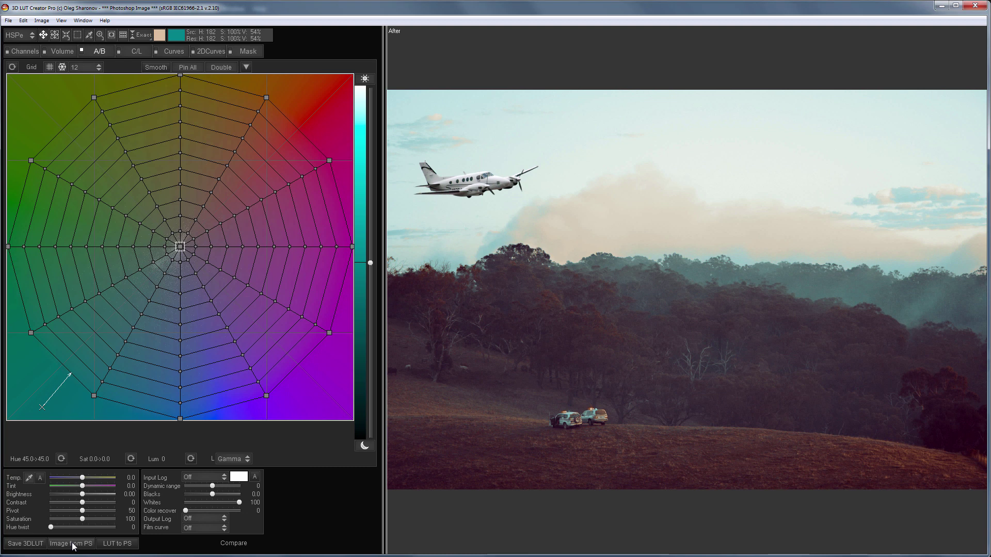
- Try shifting the A/B grid's centre toward magenta-purple on the image imported with the plane selection
key("m")
left_click_drag(178, 245, 236, 288)
key("ctrl+z")
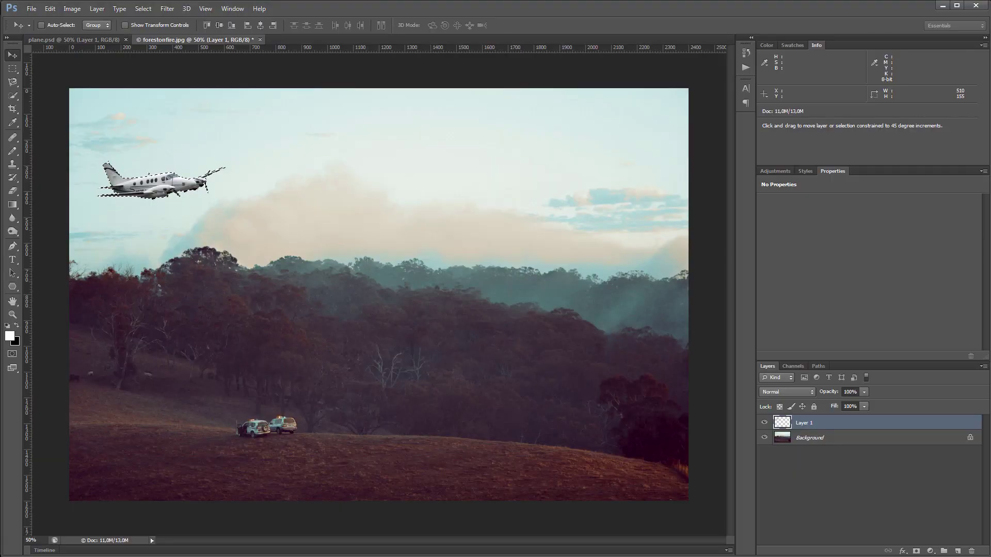
- Hide the plane layer in Photoshop and import the background into 3D LUT Creator as the reference, displayed together with the After image
left_click(764, 423)
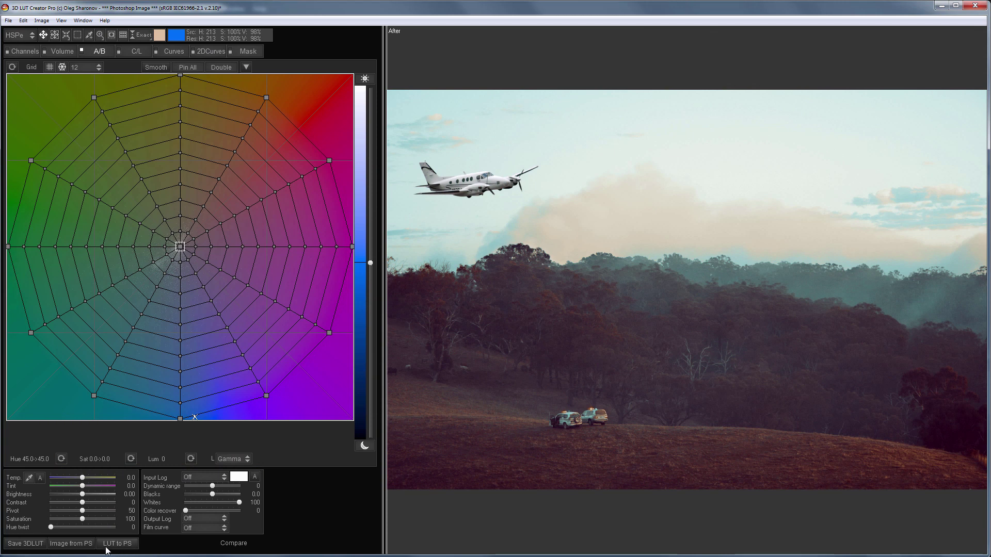
left_click(76, 544)
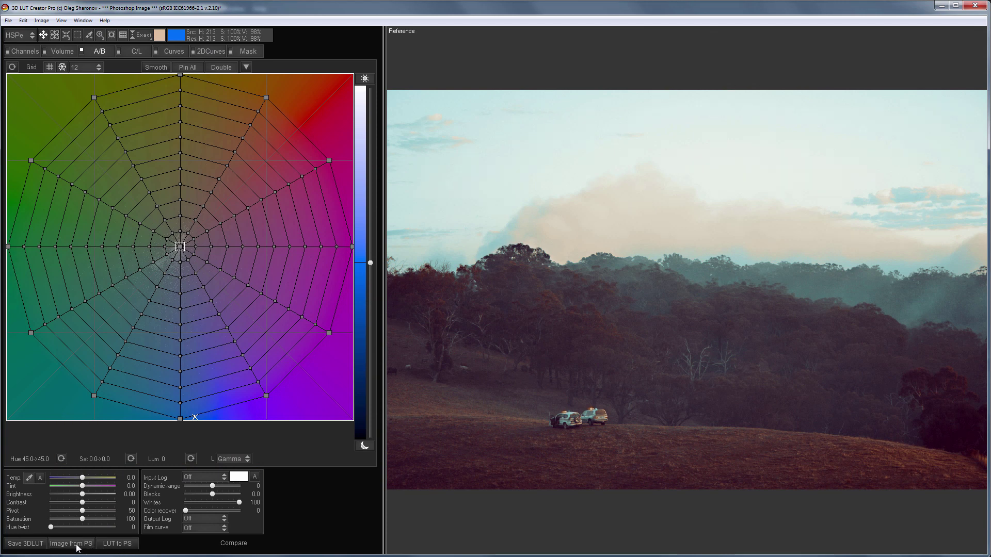
double_click(424, 42)
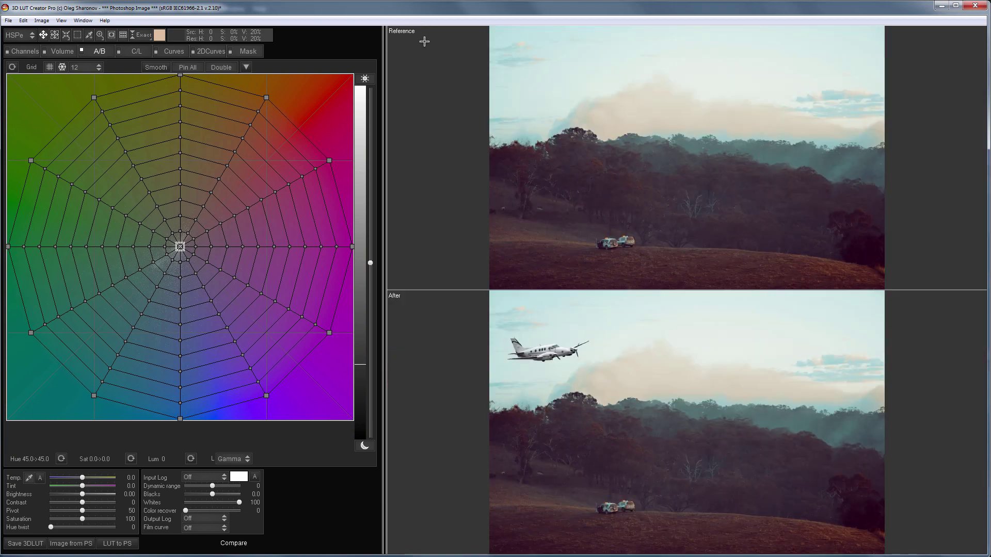
- Colour-match the plane to the reference by running Grade on the curves with the MinMaxMid 2 method
left_click(173, 51)
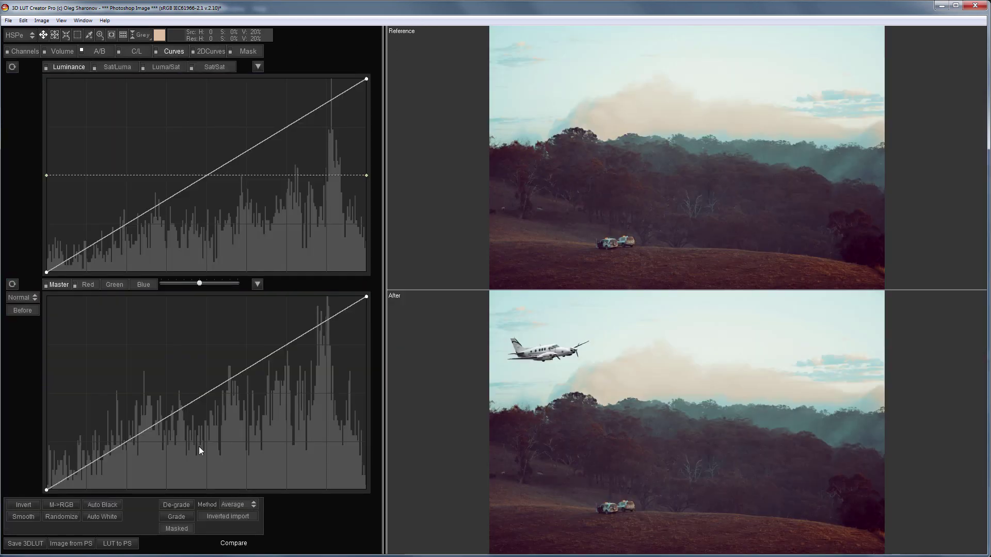
left_click(234, 504)
left_click(260, 532)
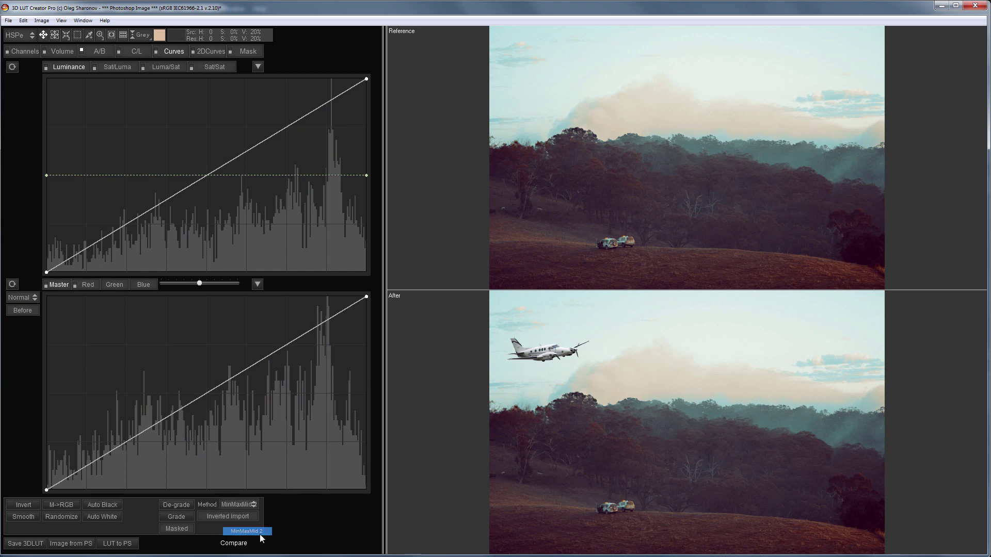
left_click(178, 515)
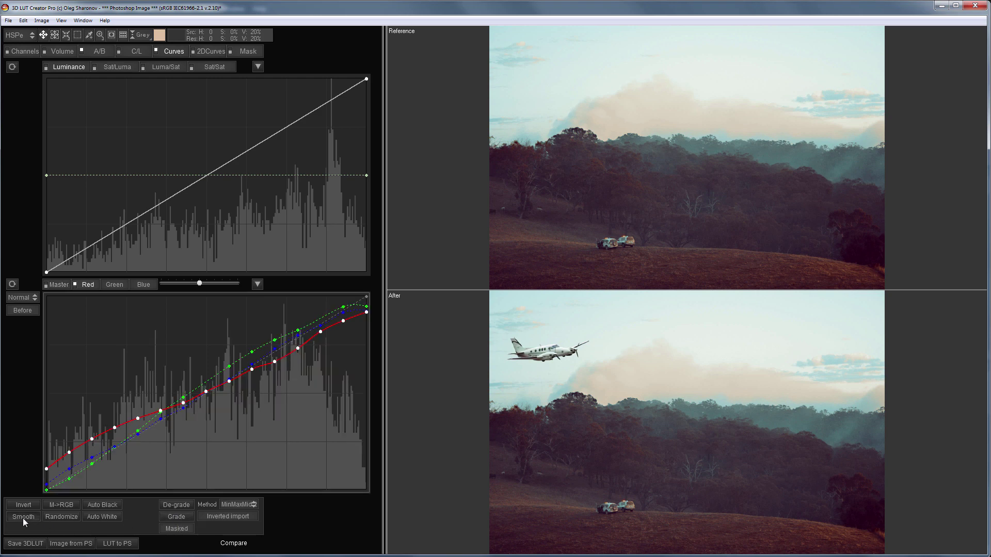
- Raise the Master curve's black point to 16, lower its white point slightly, and add a slightly lowered shadow point
left_click(59, 285)
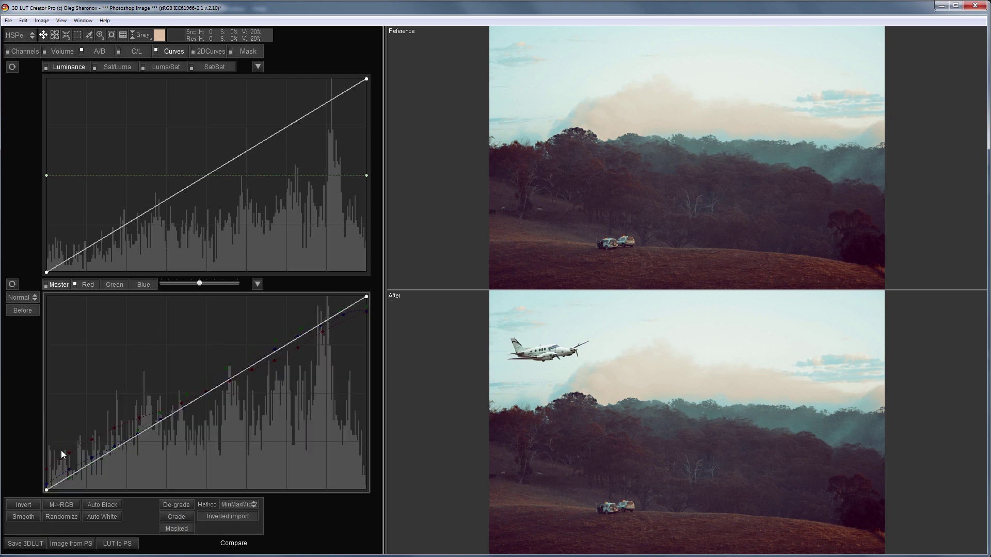
left_click_drag(44, 488, 39, 481)
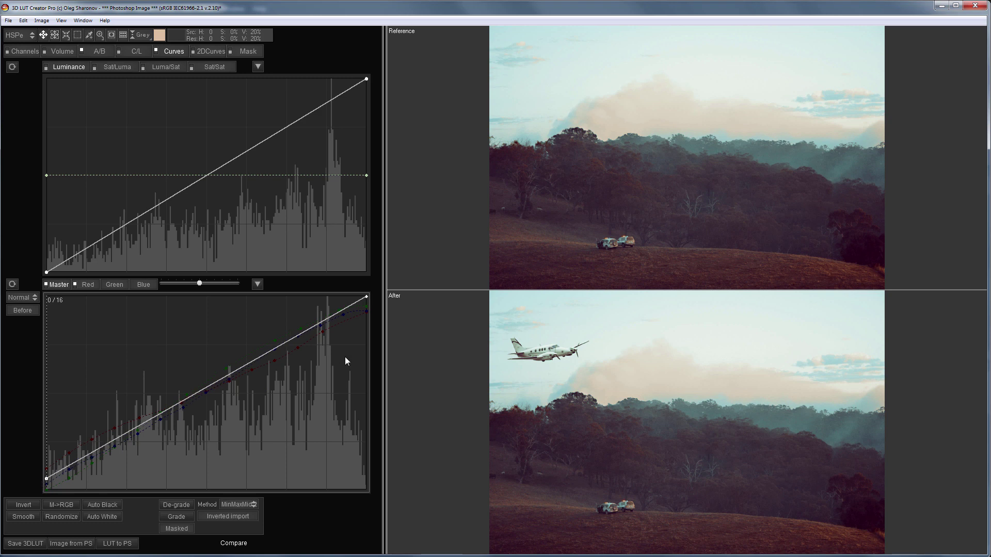
left_click_drag(366, 297, 366, 301)
left_click_drag(98, 449, 99, 456)
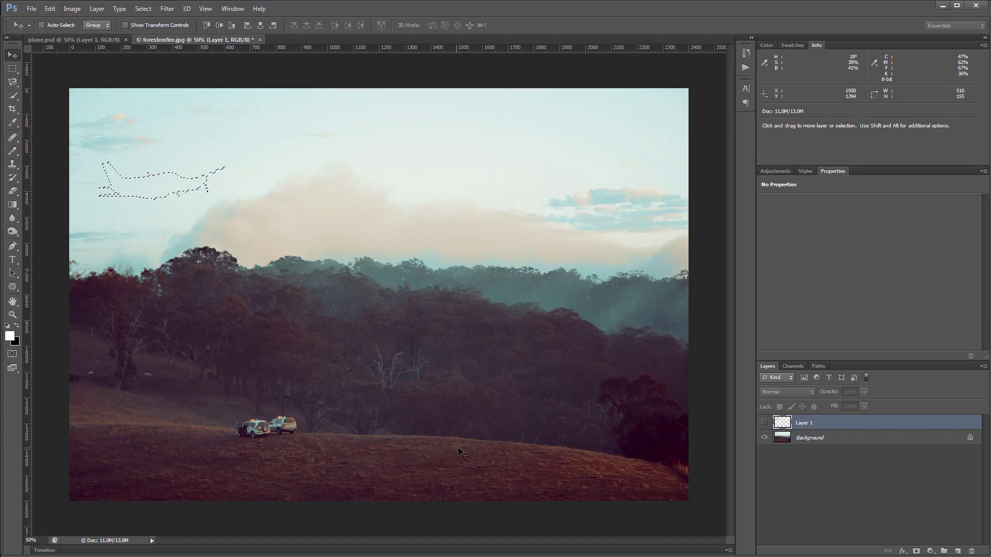
- Show the plane layer again in Photoshop and send the LUT from 3D LUT Creator to the document
left_click(763, 422)
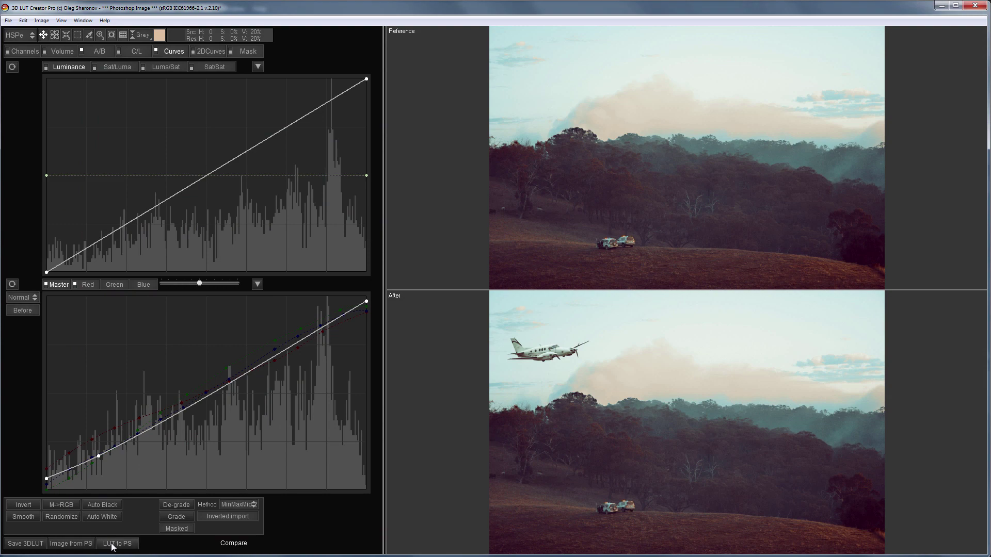
left_click(112, 546)
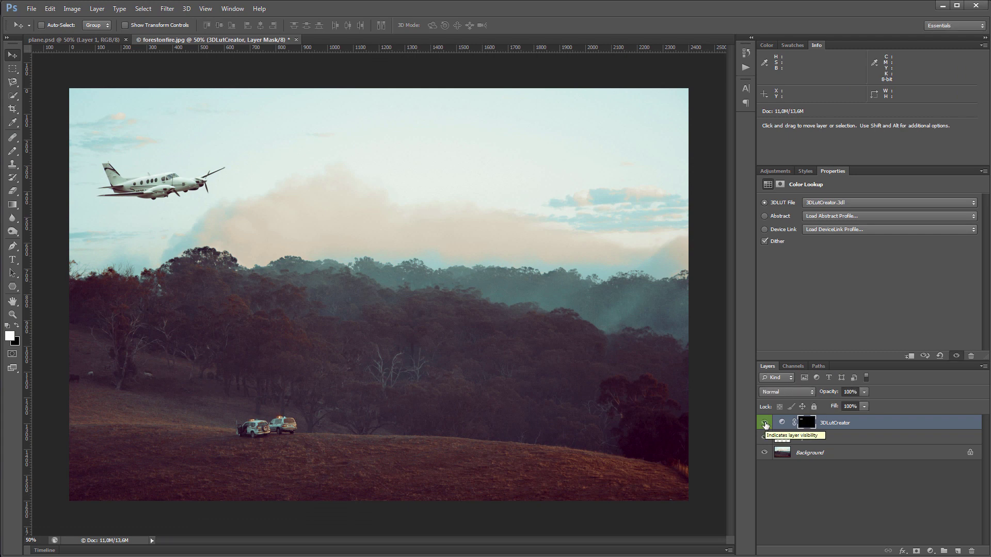
- Disable the 3DLutCreator layer's mask and clip the adjustment to the plane's Layer 1
left_click(806, 424, "shift")
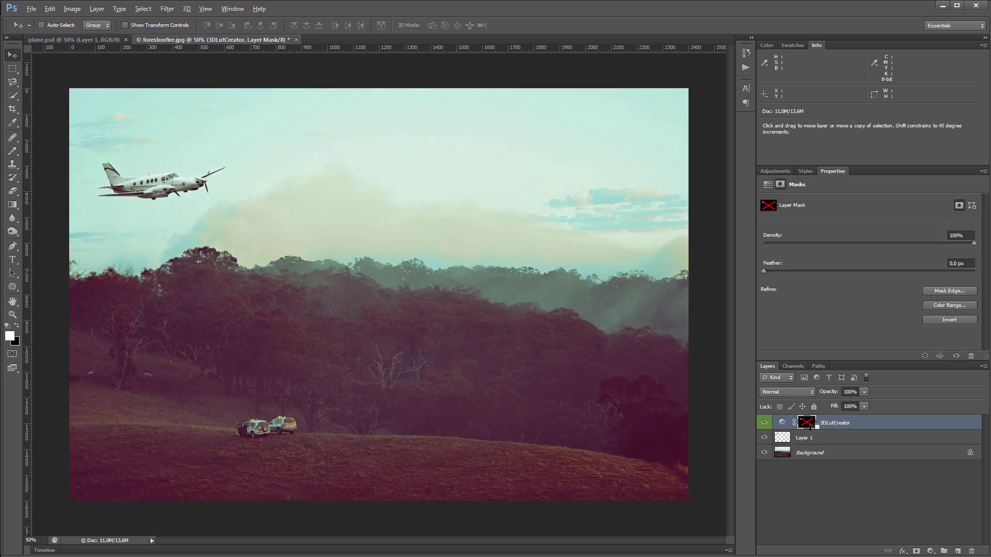
left_click_drag(809, 428, 810, 428)
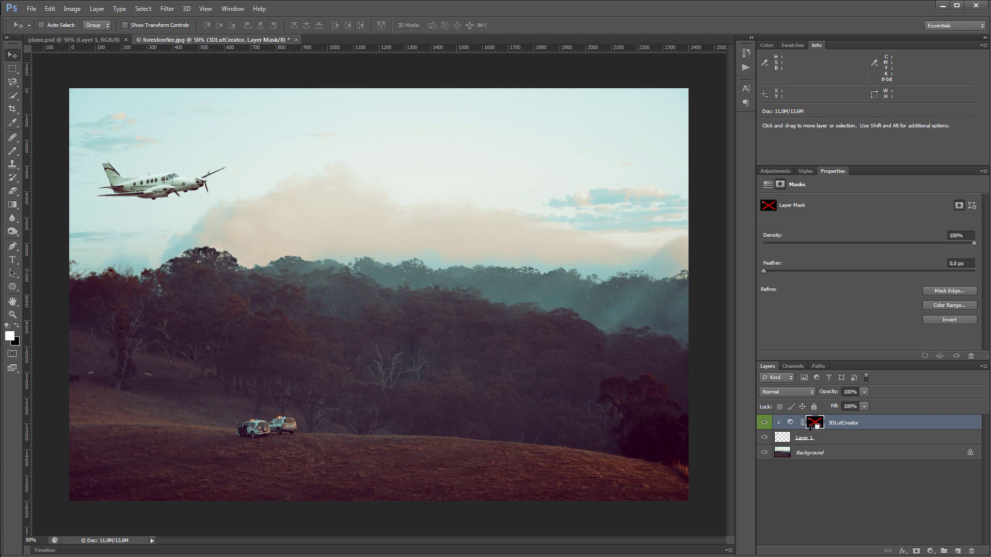
- Select the plane's Layer 1 and reposition the plane slightly in the sky
left_click(834, 438)
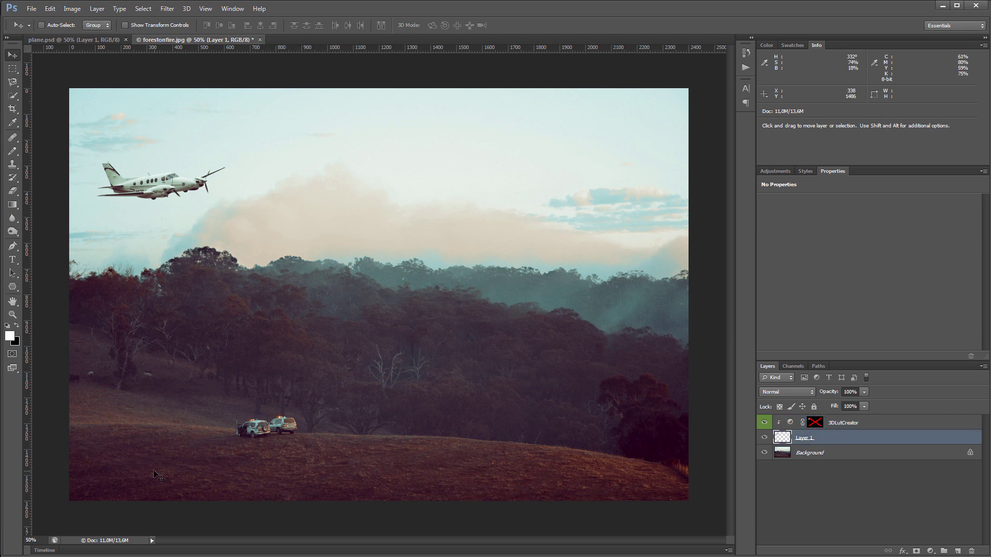
left_click_drag(196, 467, 156, 472)
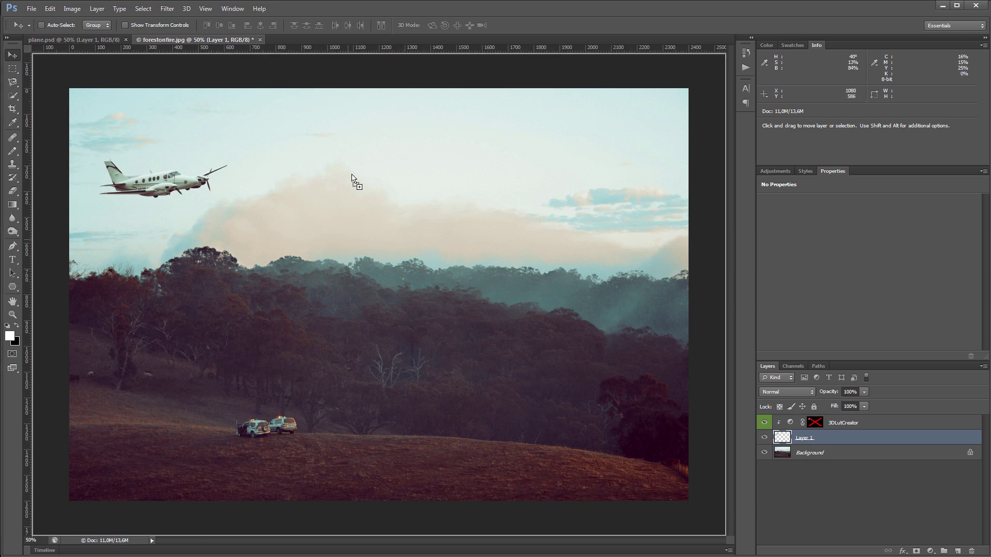
left_click_drag(352, 174, 352, 39)
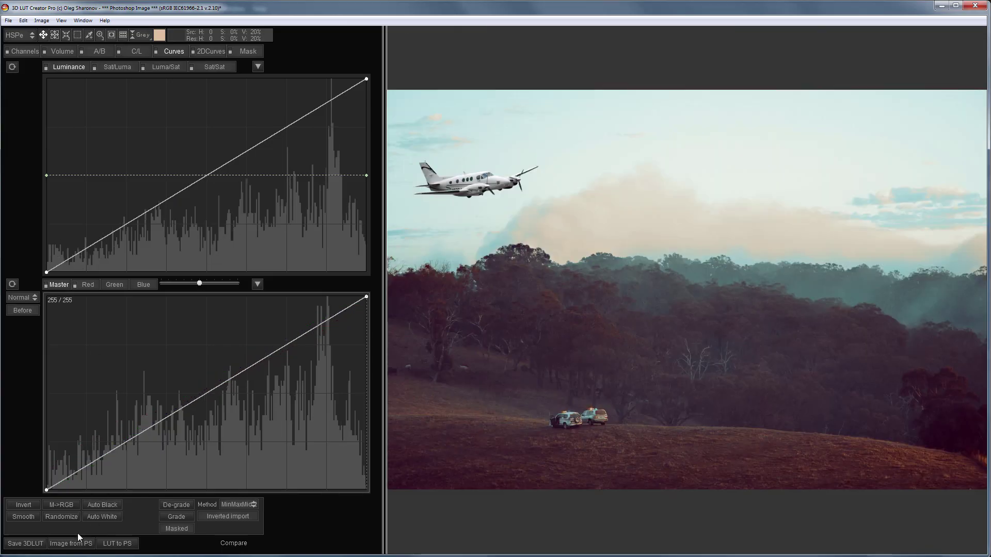
- Load the mountain image from Photoshop into 3D LUT Creator and set the mask channel to HSP
left_click(70, 543)
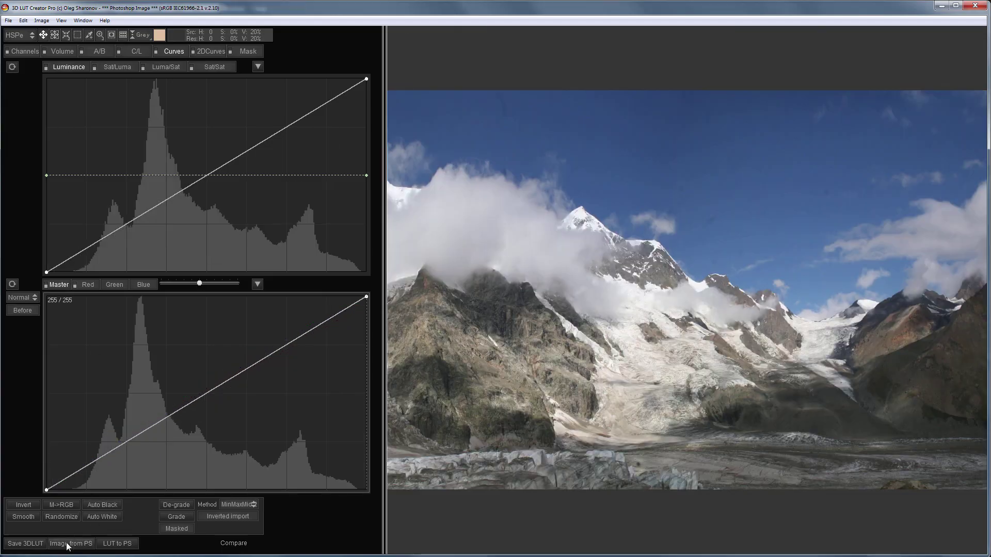
left_click(248, 51)
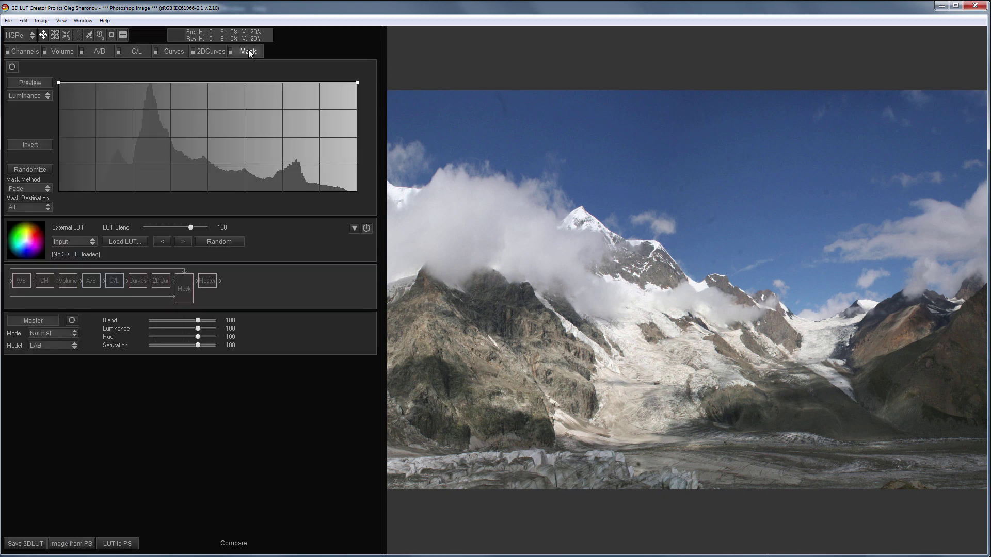
left_click(31, 95)
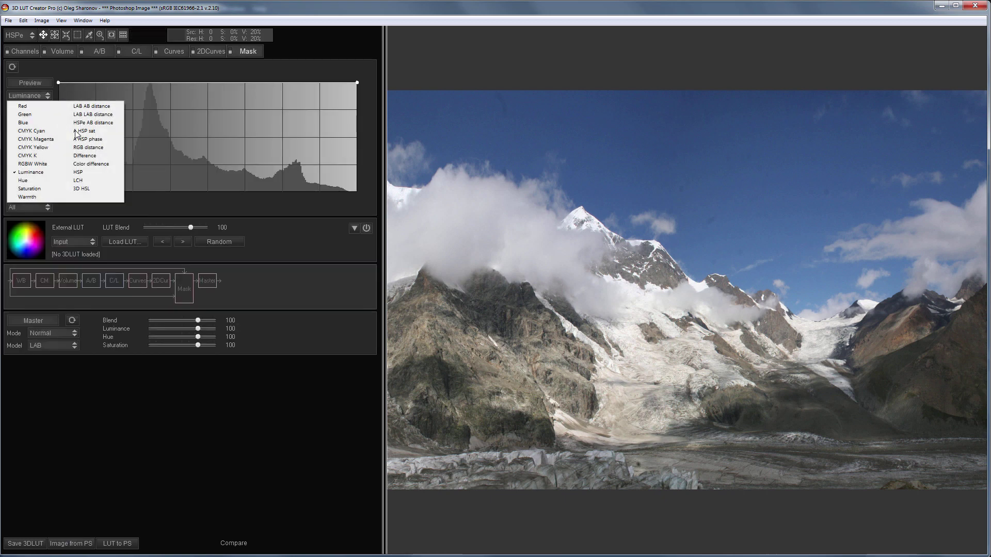
left_click(94, 172)
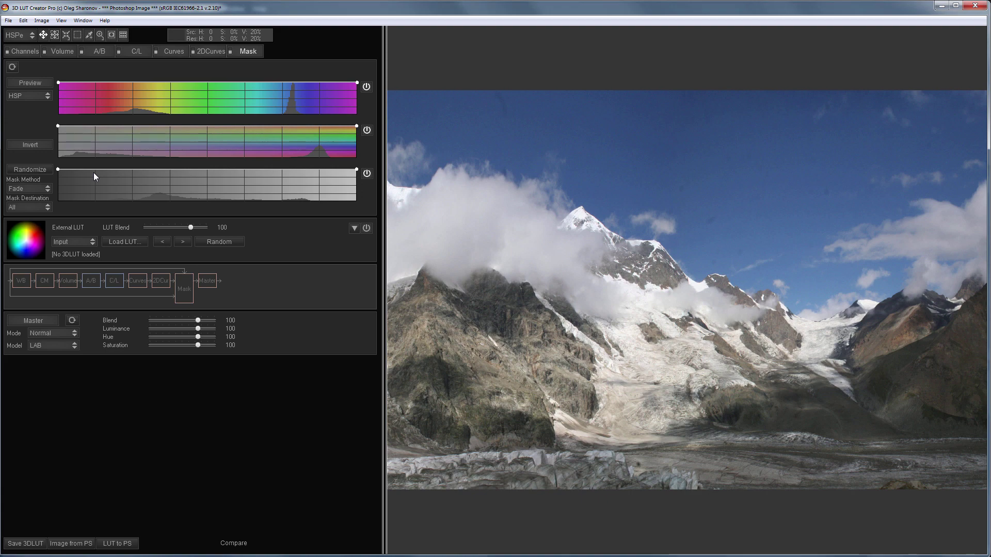
- Compare the original with the mask preview and sample the blue sky to build the HSP mask
key("c")
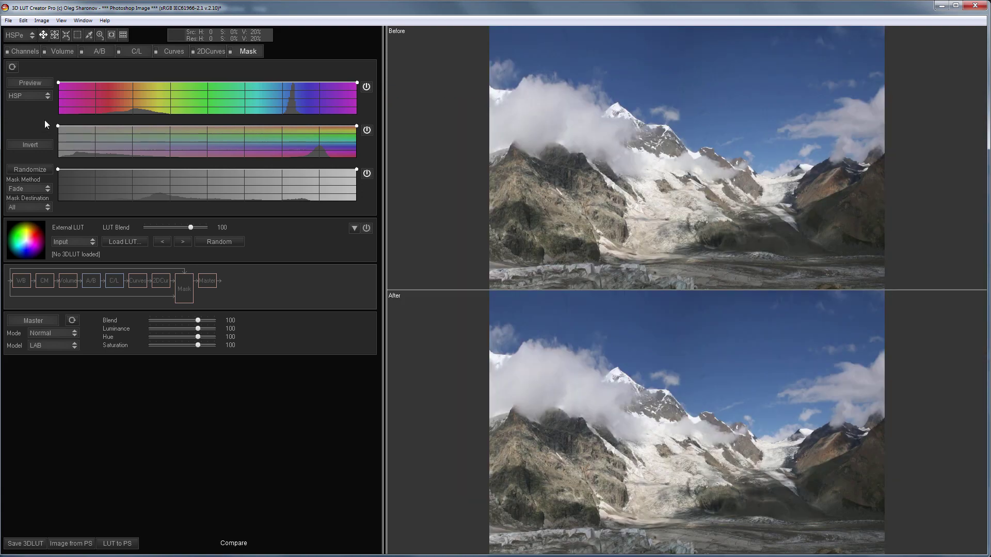
left_click(35, 85)
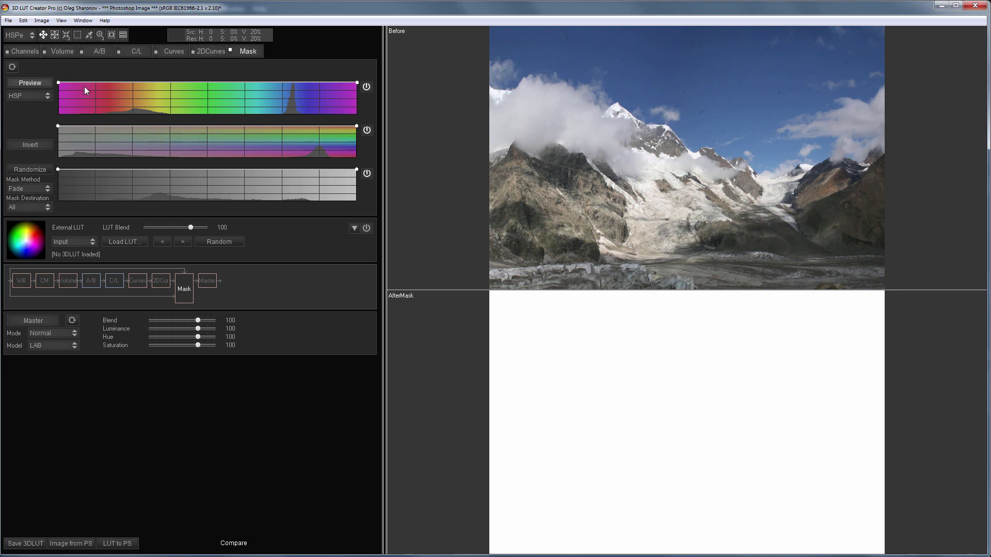
left_click(533, 36)
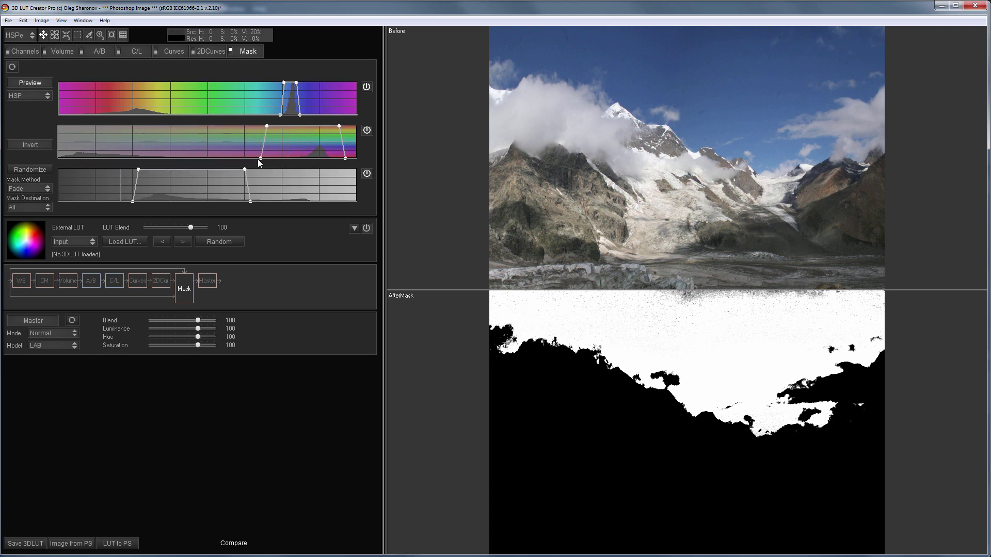
- Soften the mask's saturation and luminance ranges: saturation's upper-left point at 204, luminance's right slope from 144 to 187
left_click_drag(260, 158, 228, 171)
left_click_drag(264, 127, 285, 123)
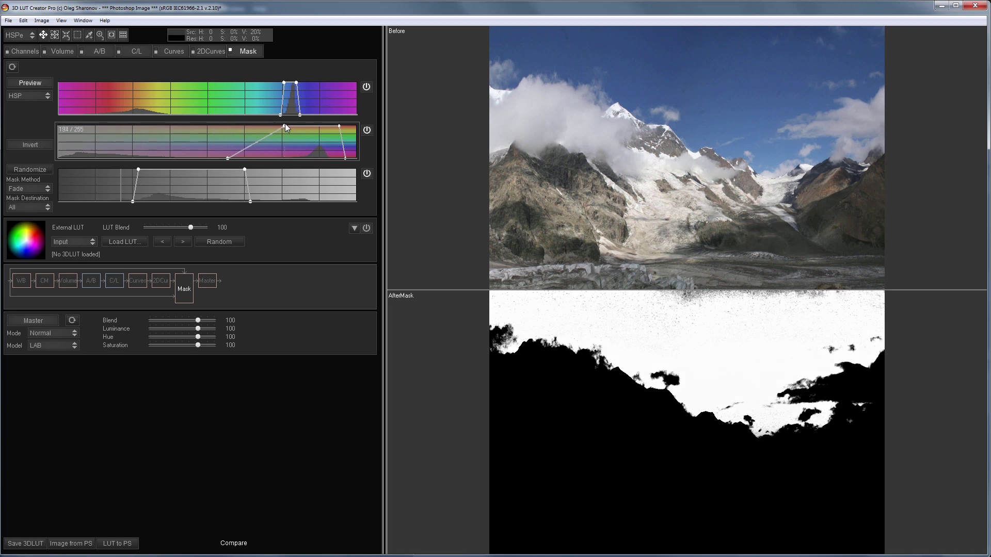
left_click_drag(244, 170, 226, 165)
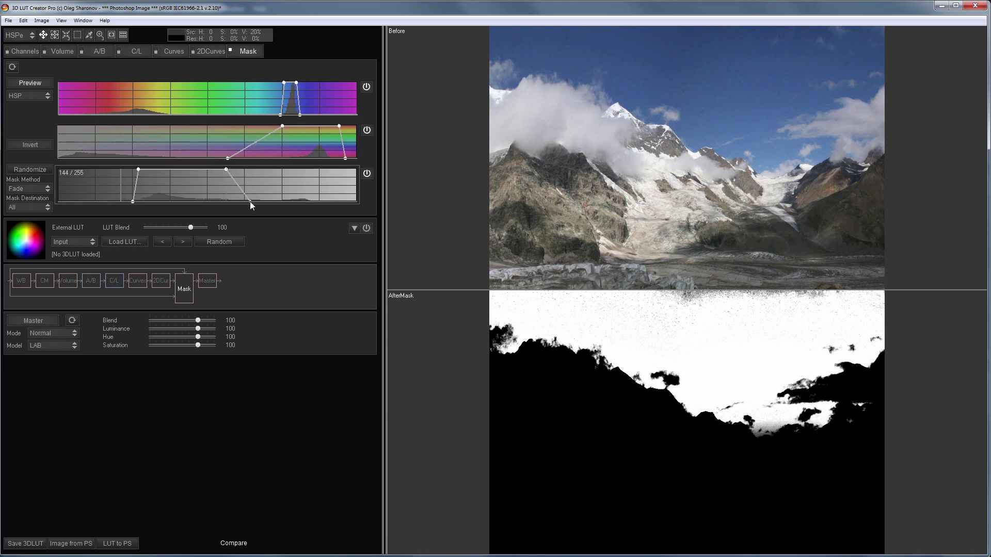
left_click_drag(250, 201, 276, 205)
left_click_drag(231, 159, 200, 168)
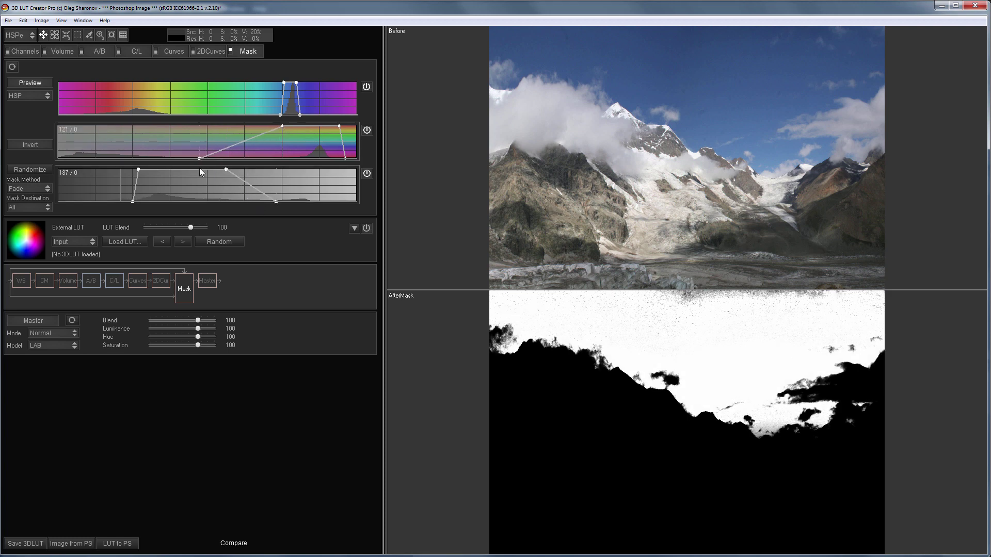
left_click_drag(283, 127, 296, 125)
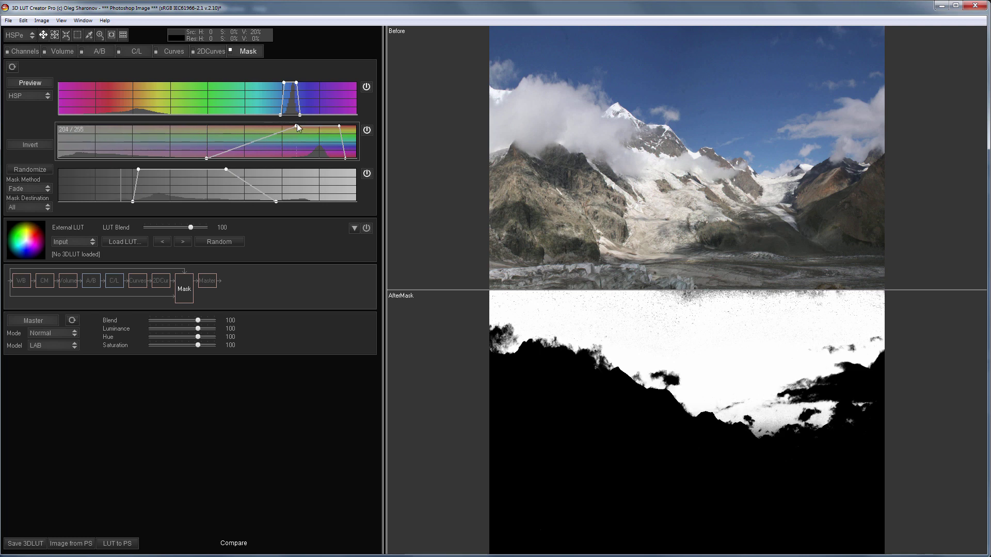
- Invert the mask and send it to Photoshop as a selection, subtracting the stray specks along the upper sky with the Rectangular Marquee
left_click(30, 145)
left_click(117, 543)
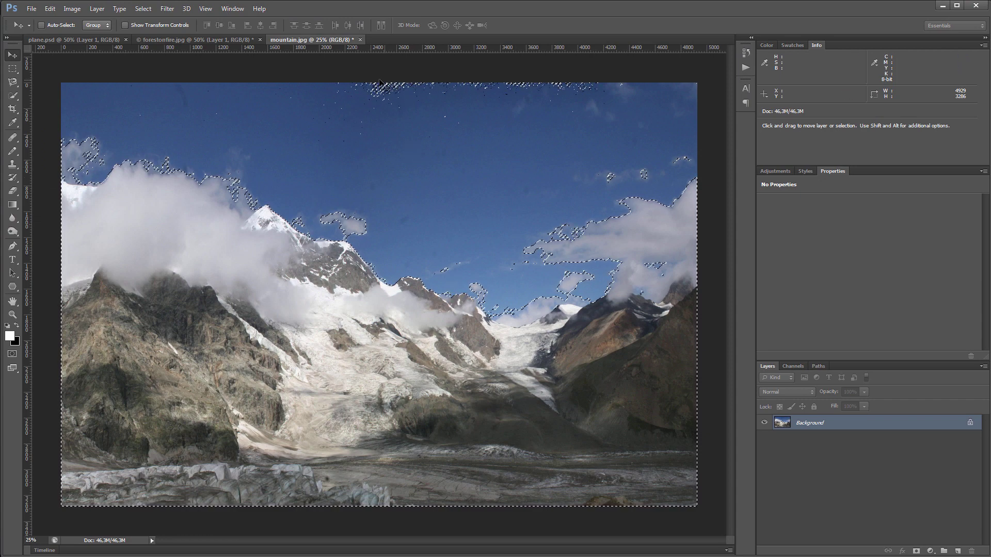
key("m")
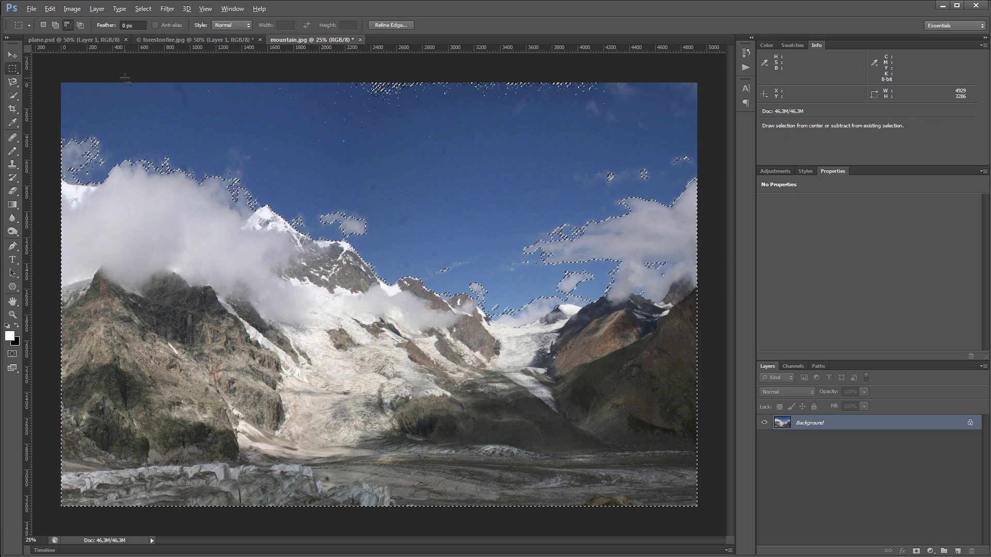
left_click_drag(124, 82, 699, 146)
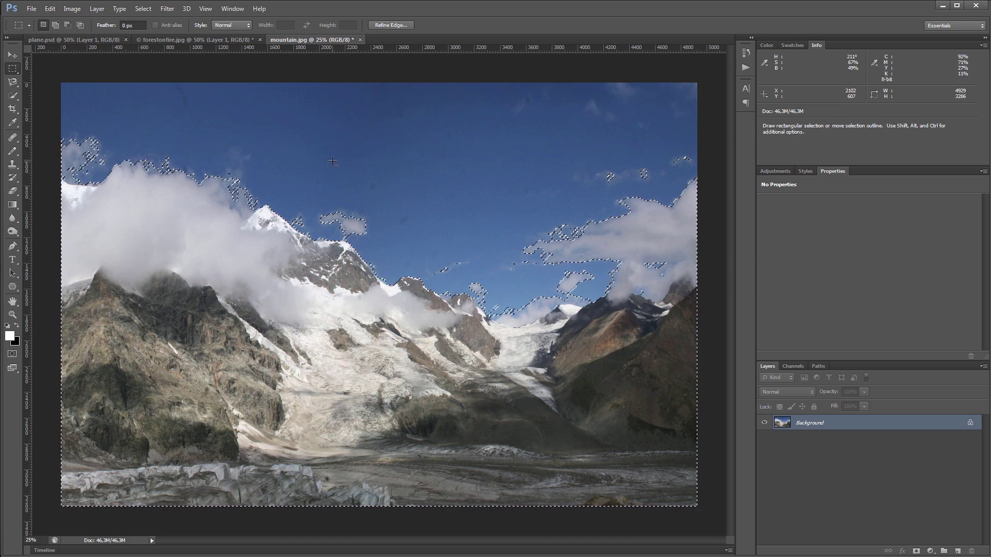
- Copy the selected mountains and clouds to a new layer and check the cutout with the Background temporarily hidden
key("ctrl+j")
left_click(764, 438)
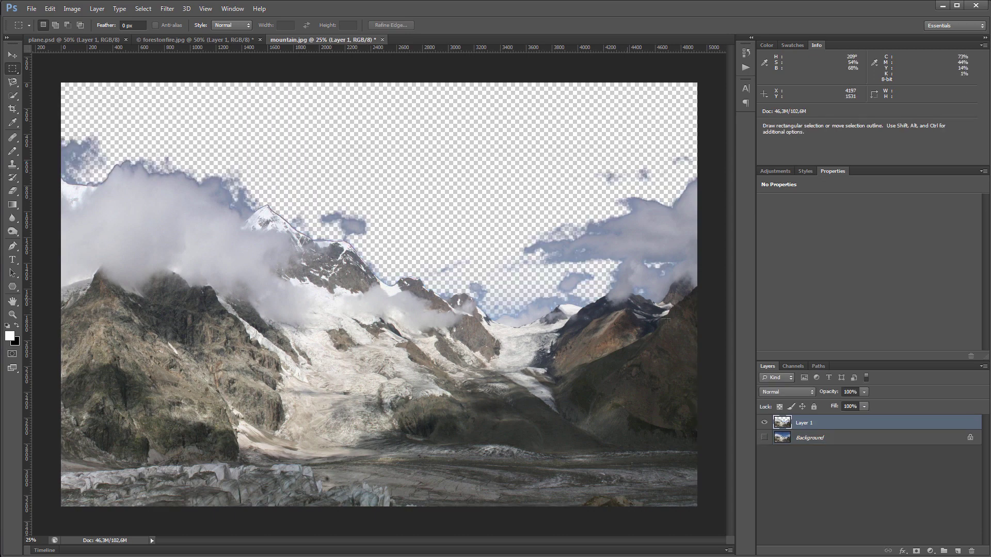
left_click(764, 438)
- Add an empty layer above the Background and set the gradient's first colour stop to the horizon sky blue, 6a9ac2
left_click(859, 440)
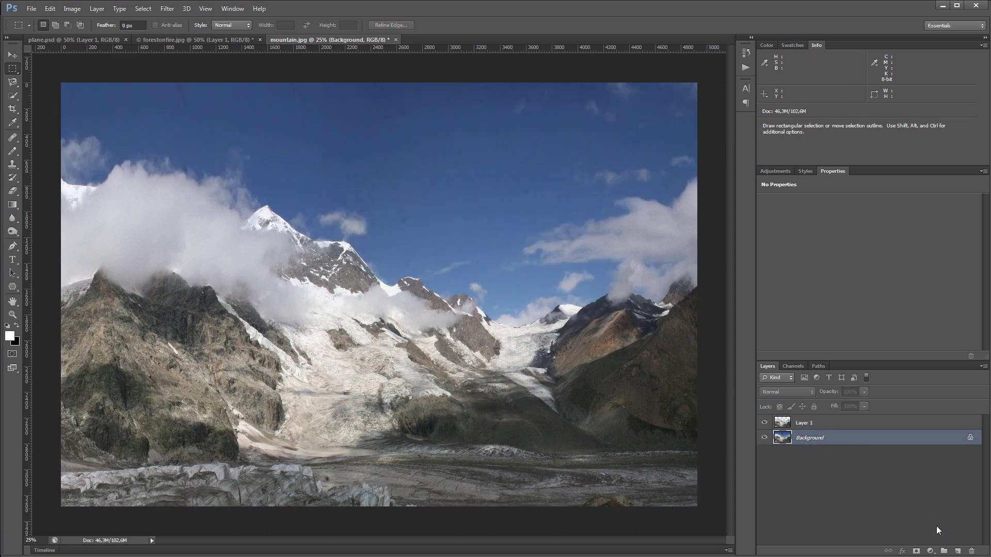
left_click(957, 551)
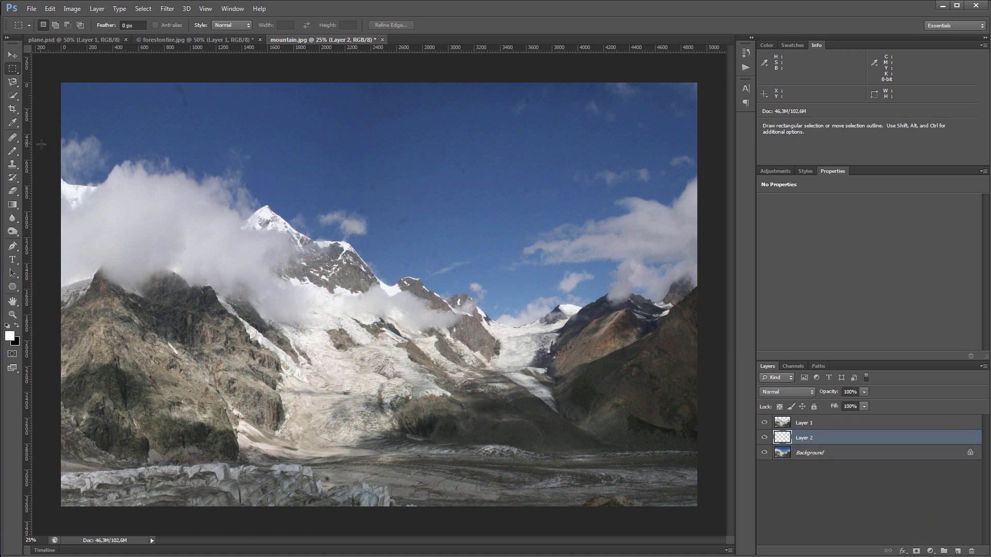
key("g")
left_click(56, 25)
double_click(768, 305)
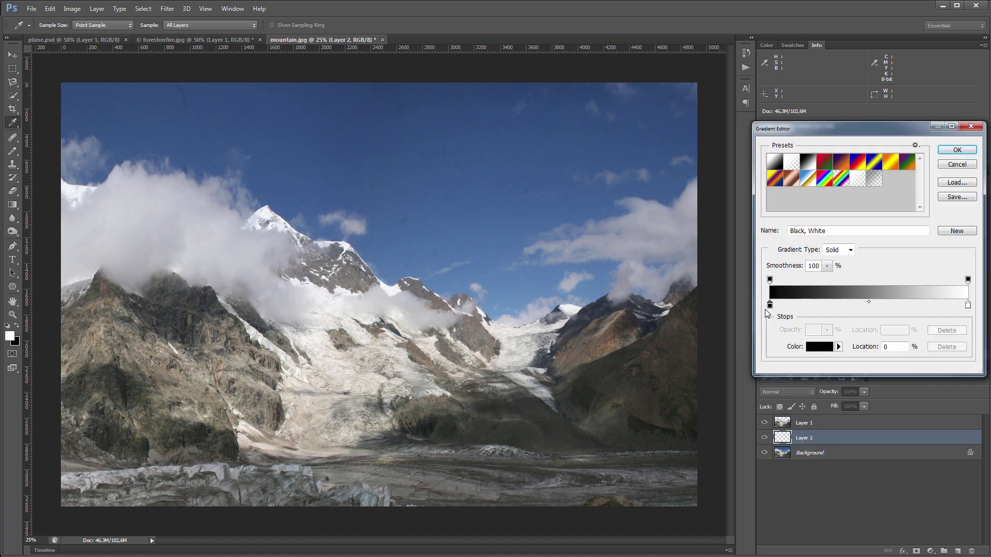
left_click(494, 314)
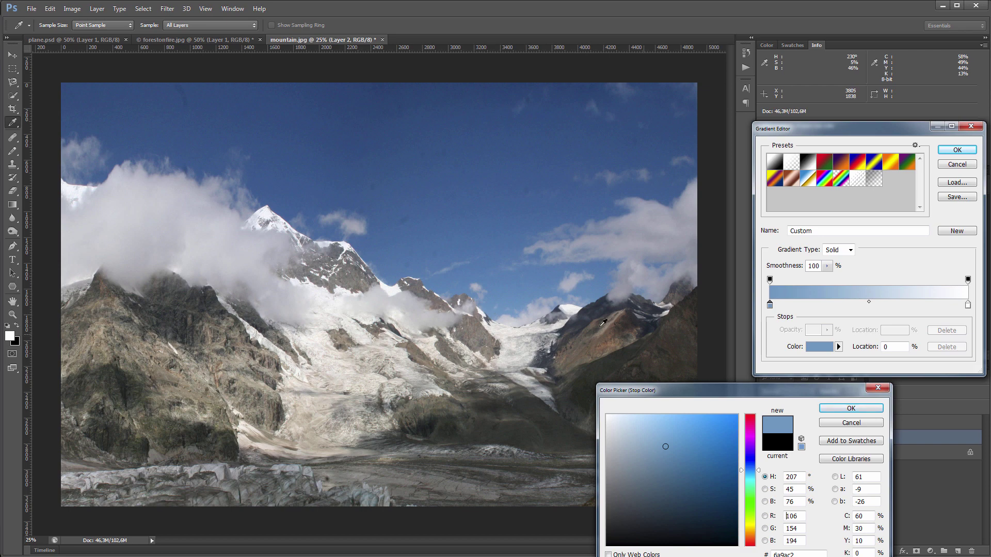
left_click(850, 409)
- Add a gradient colour stop at 51% and sample its colour from the middle of the blue sky
left_click(869, 304)
double_click(870, 305)
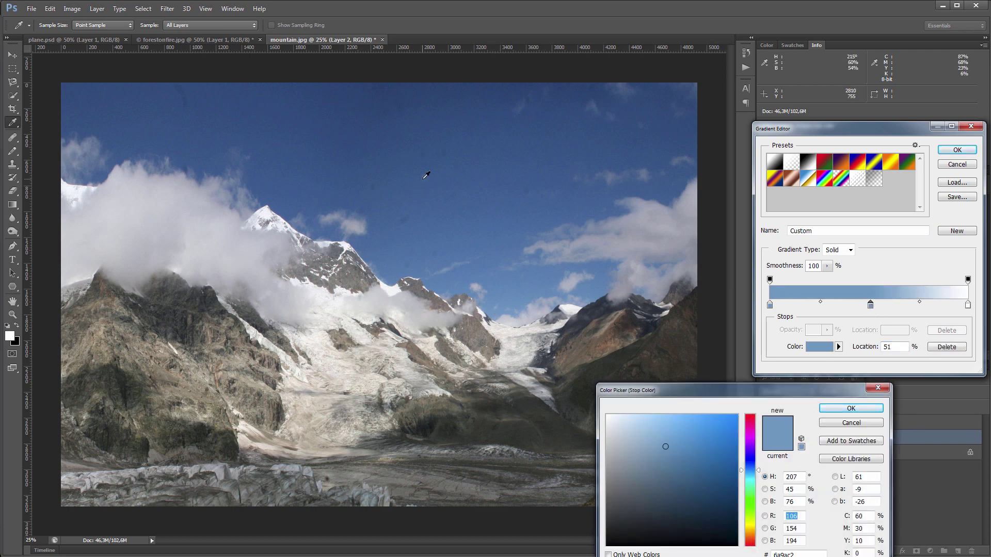
left_click(426, 175)
left_click(851, 408)
- Sample the 100% stop from the sky's upper edge and fill Layer 2 with the linear gradient from the horizon upward
left_click(967, 305)
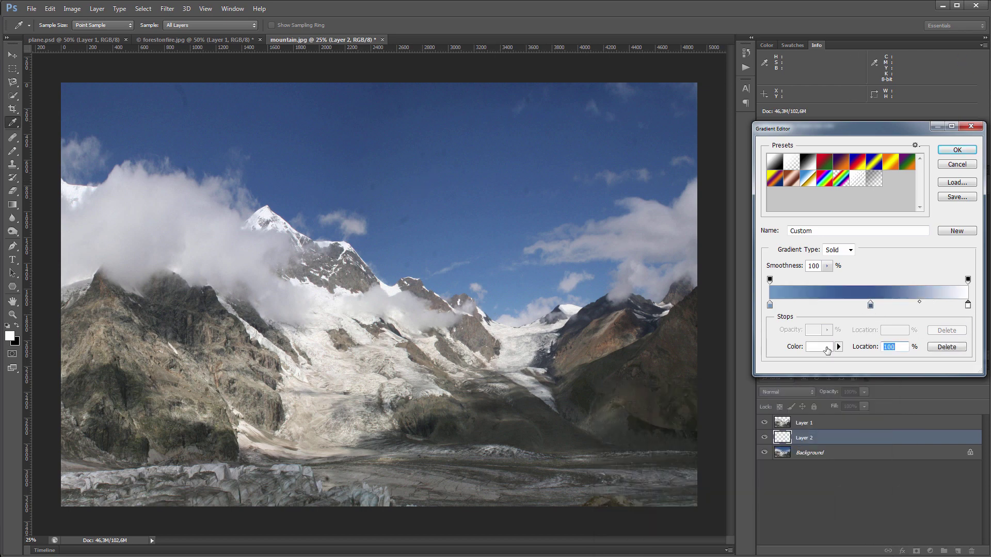
left_click(826, 351)
left_click(424, 89)
left_click(850, 408)
left_click(956, 150)
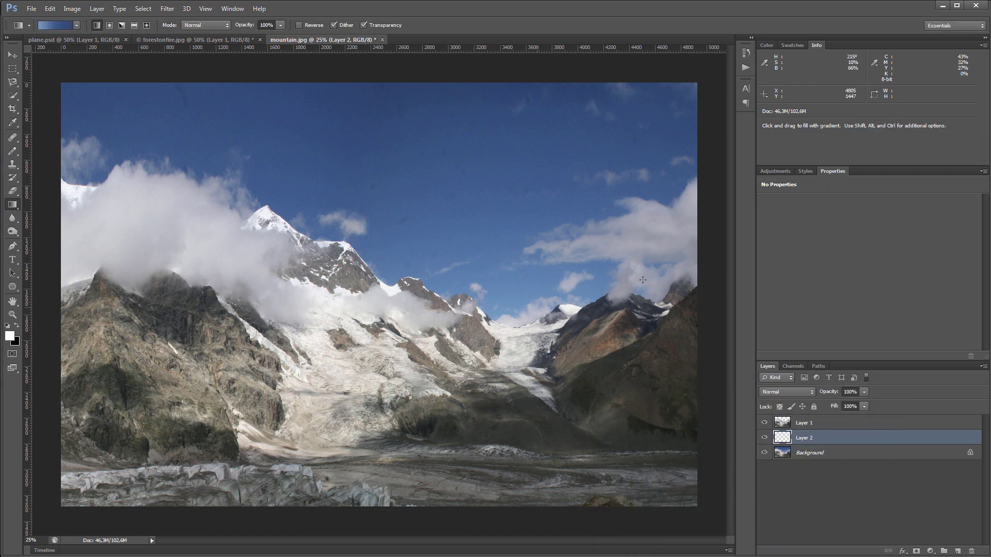
left_click_drag(517, 339, 516, 17)
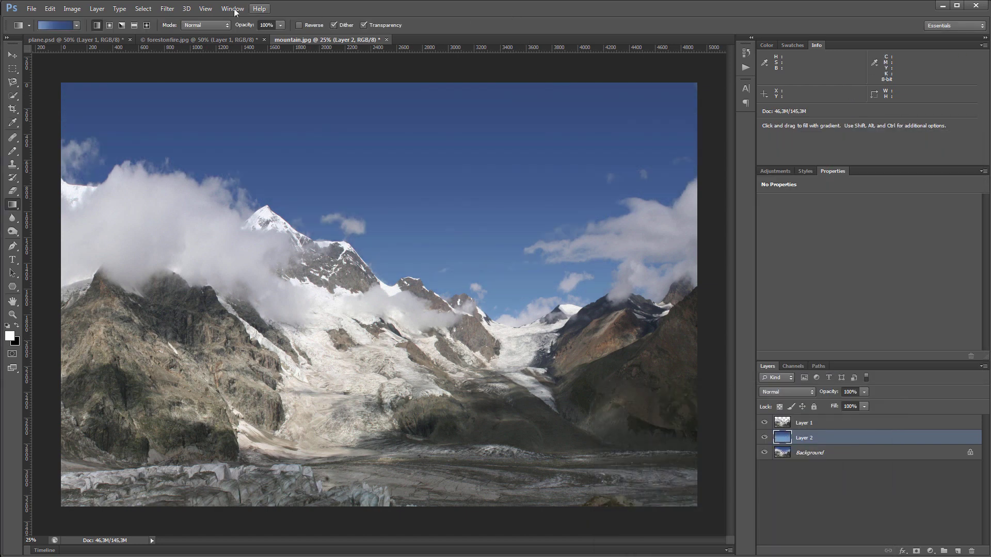
- Apply Add Noise to the gradient sky layer with amount 2.45%, Uniform distribution and Monochromatic enabled
left_click(167, 9)
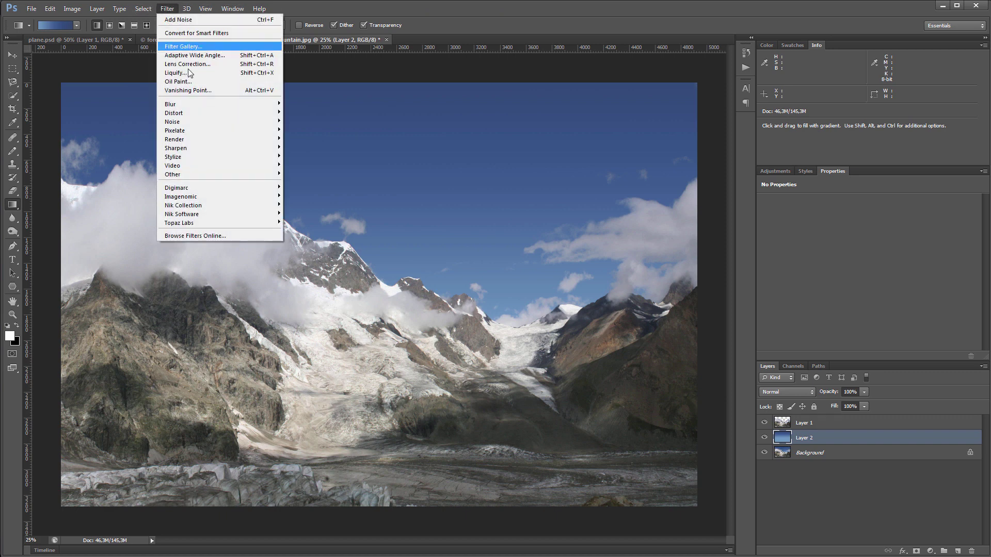
mouse_move(200, 123)
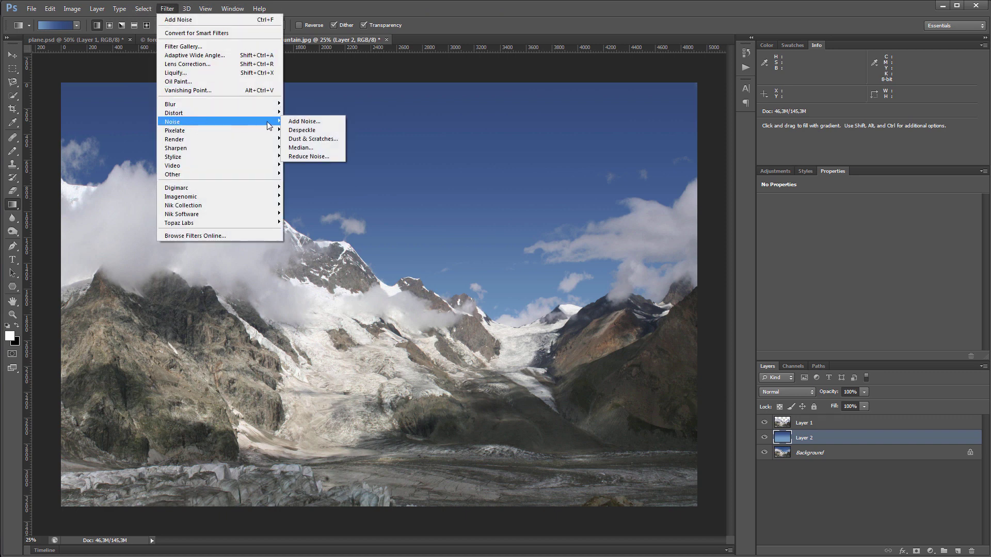
left_click(300, 121)
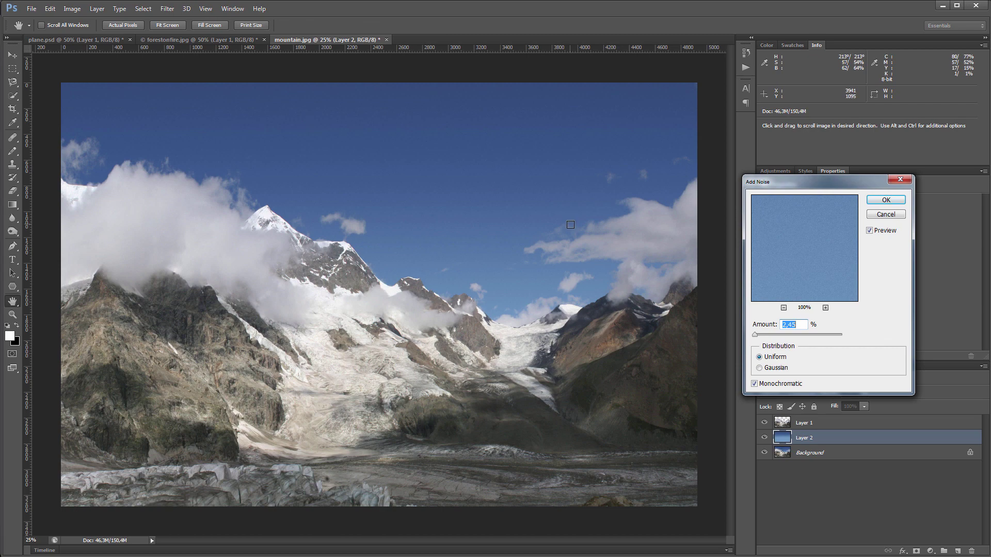
left_click(883, 202)
- Inspect the mountain and cloud edges against the gradient sky at 100%, and compare the whole image with and without Layer 2
key("z")
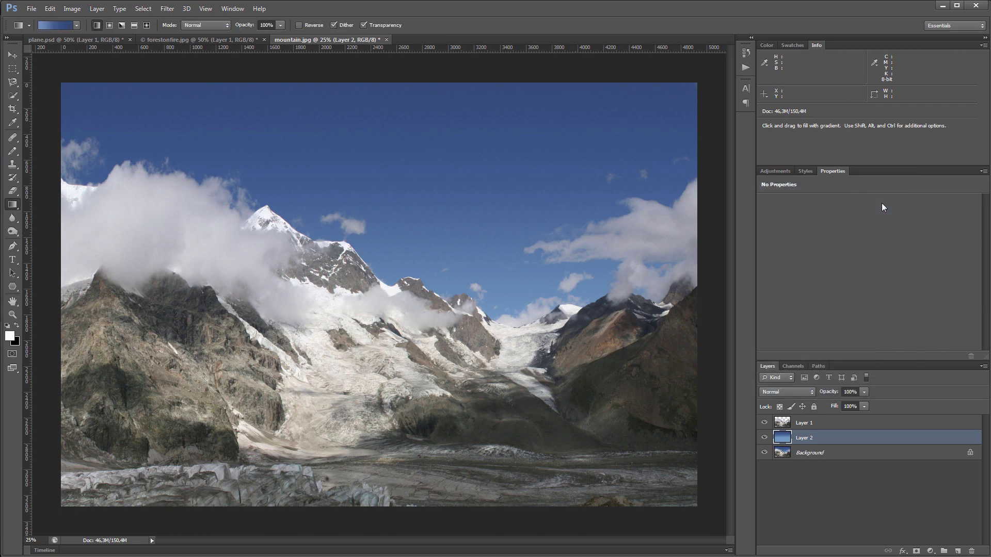
left_click(276, 26)
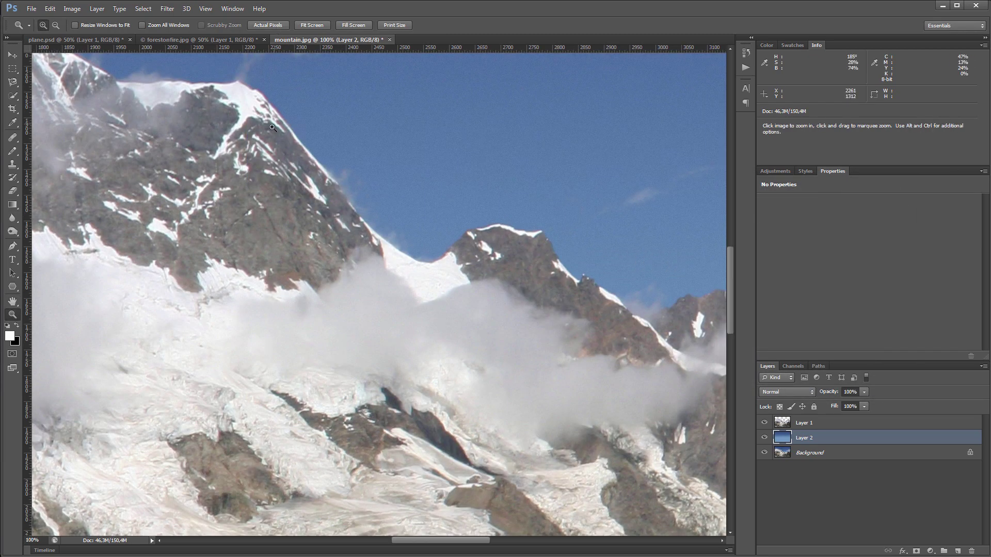
left_click_drag(202, 125, 530, 446)
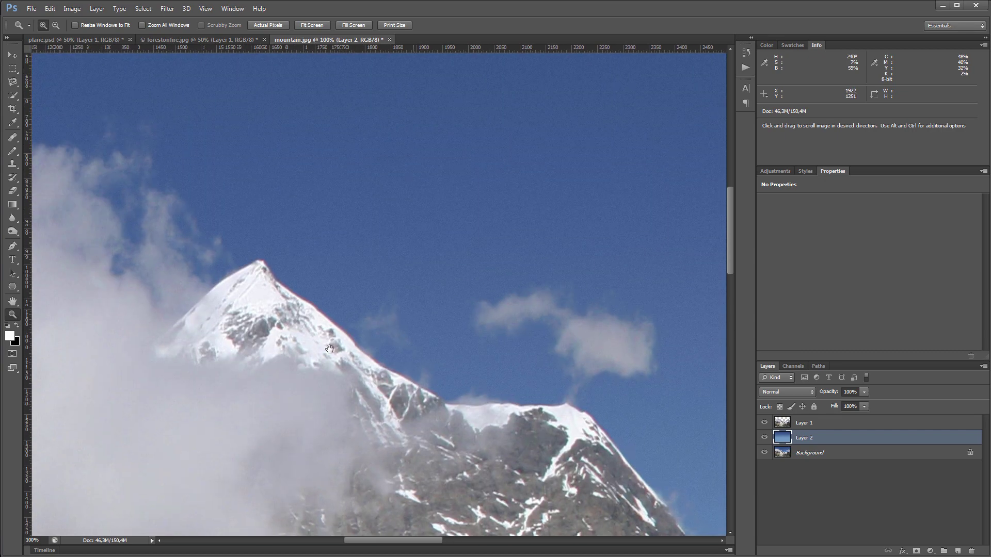
left_click_drag(192, 202, 99, 151)
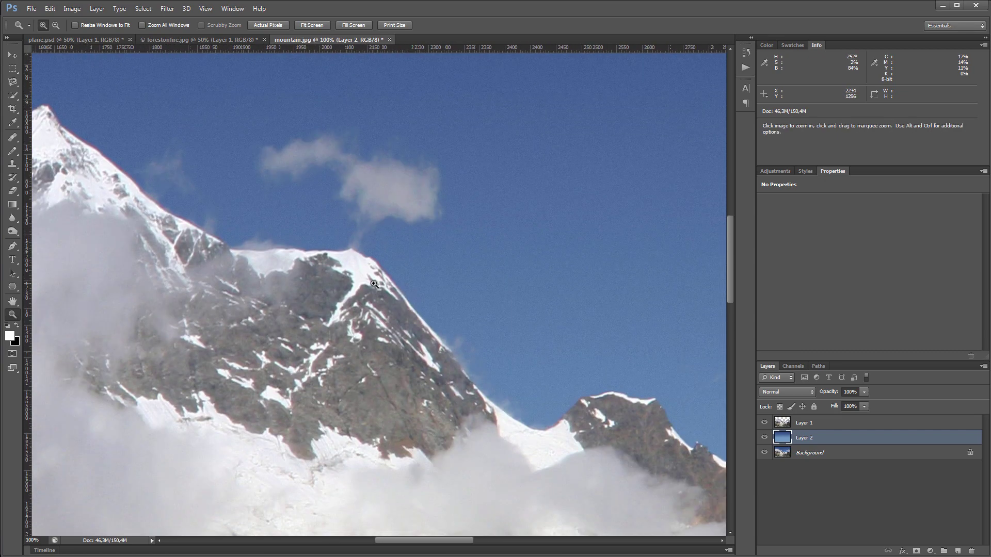
left_click_drag(442, 318, 81, 154)
left_click_drag(717, 228, 419, 268)
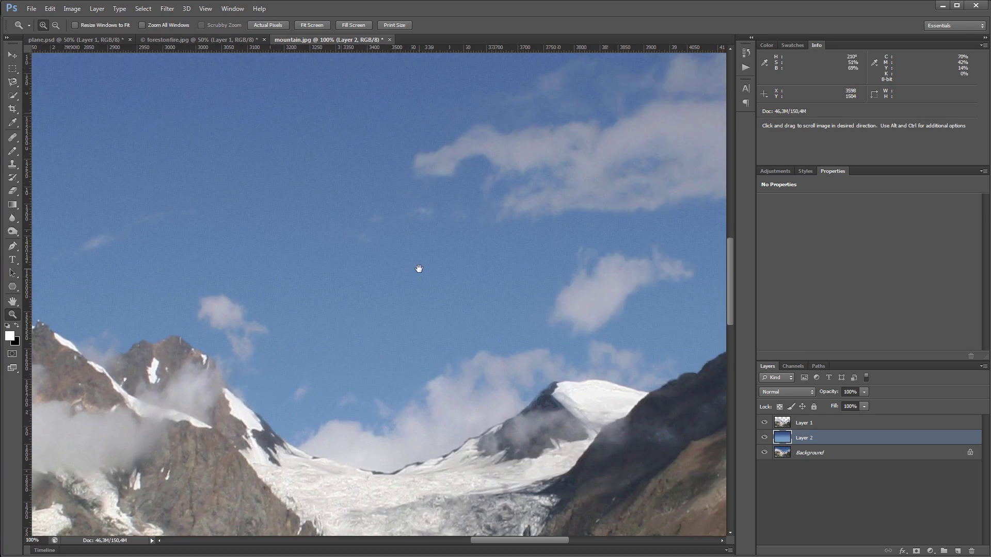
left_click(312, 25)
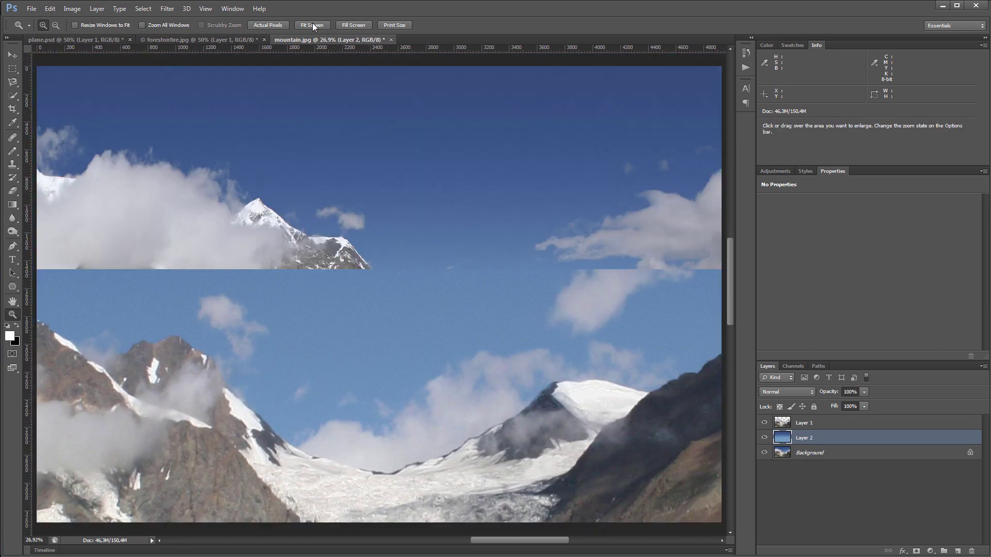
left_click(764, 437)
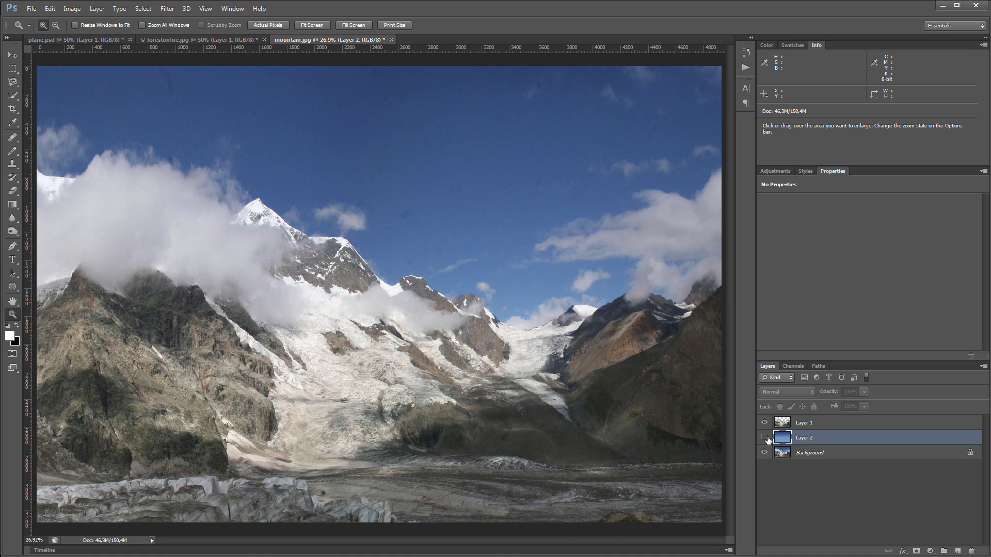
left_click(764, 438)
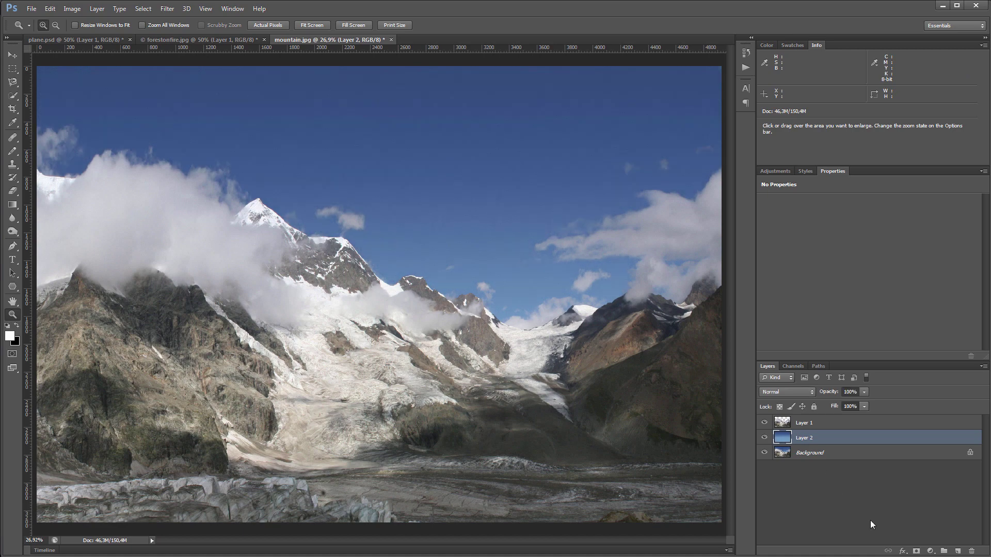